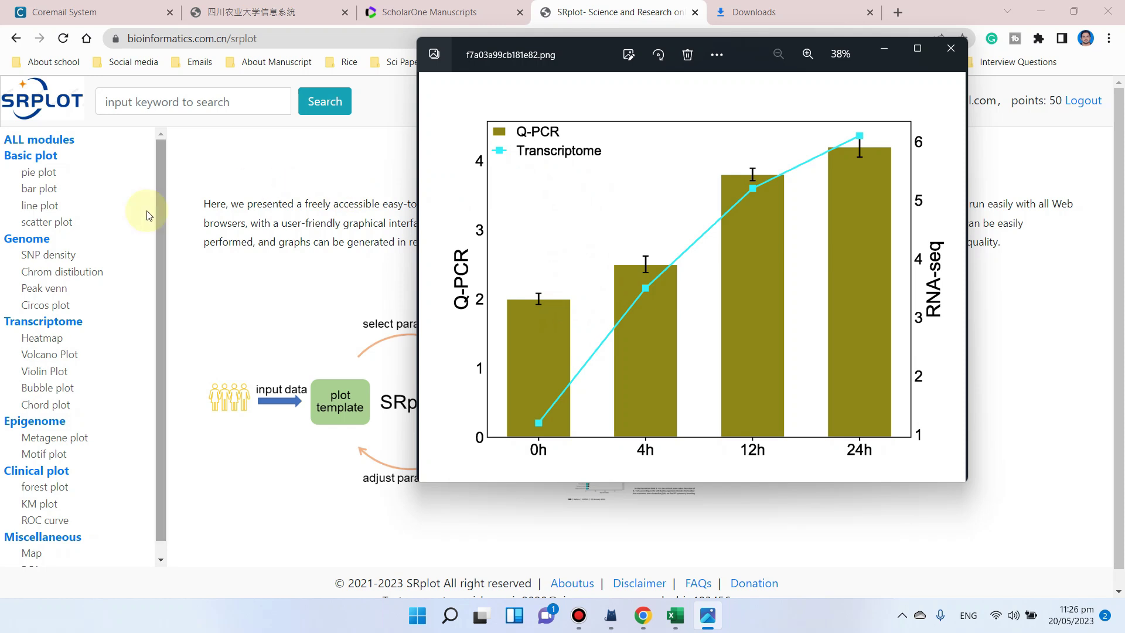
# Minimize the chart preview in Photos, restore it from the taskbar, then minimize it again
pyautogui.click(883, 50)
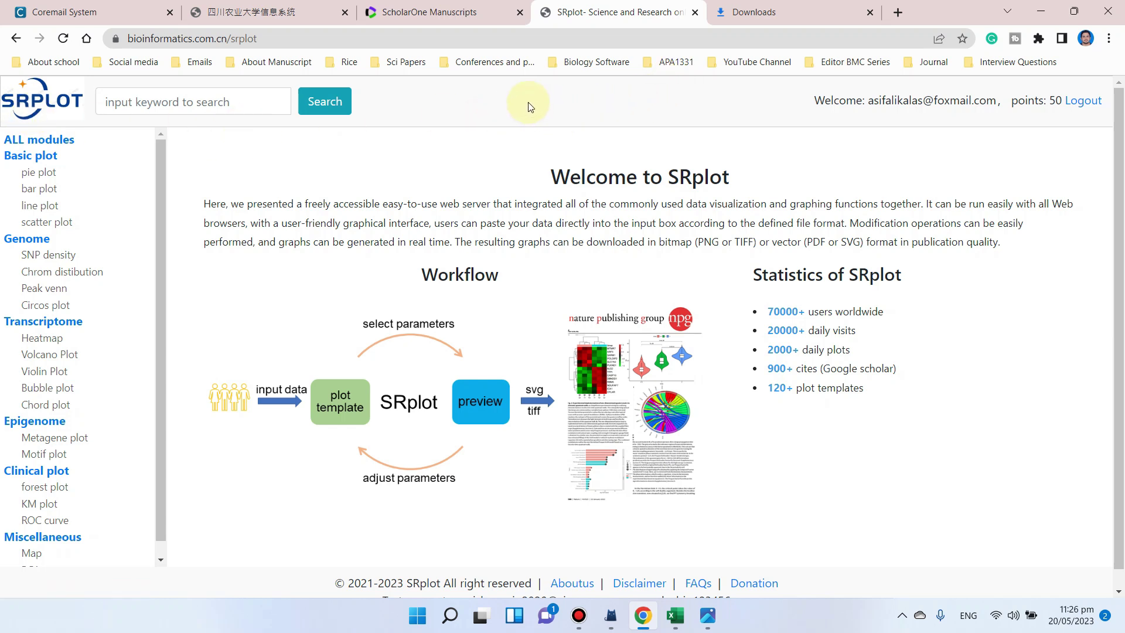
pyautogui.scroll(-1, 811, 264)
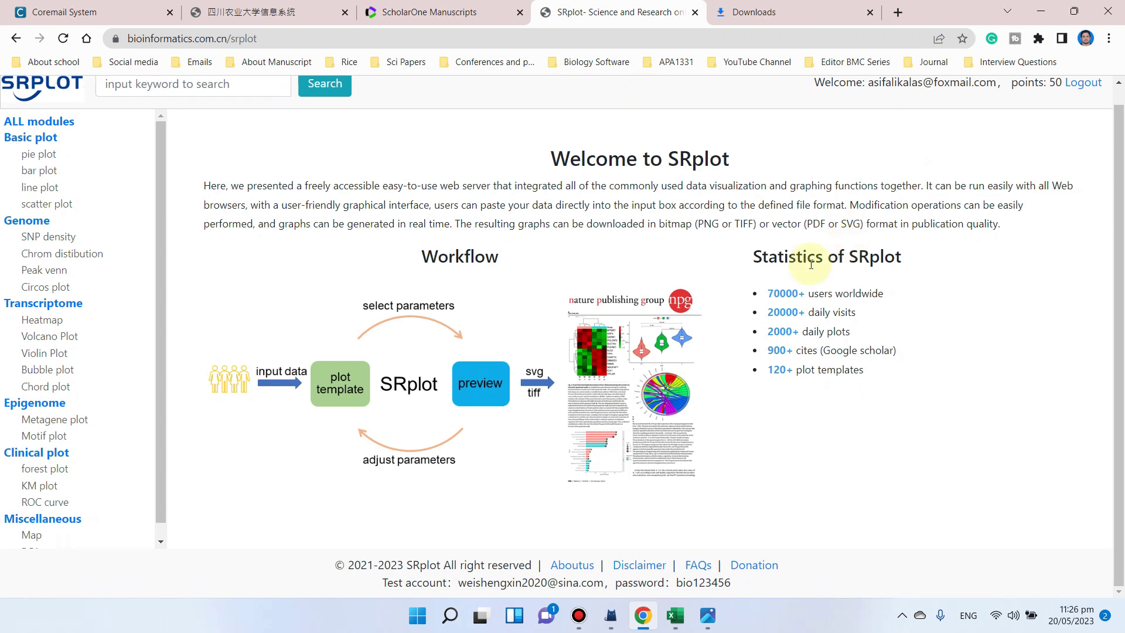
pyautogui.scroll(1, 104, 228)
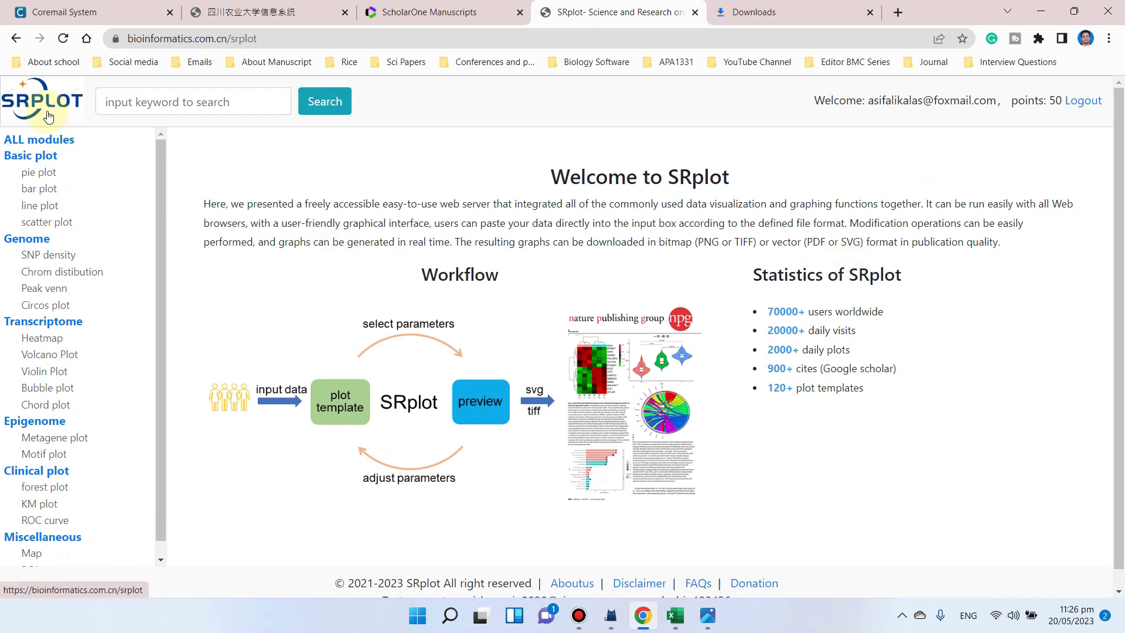
pyautogui.click(708, 622)
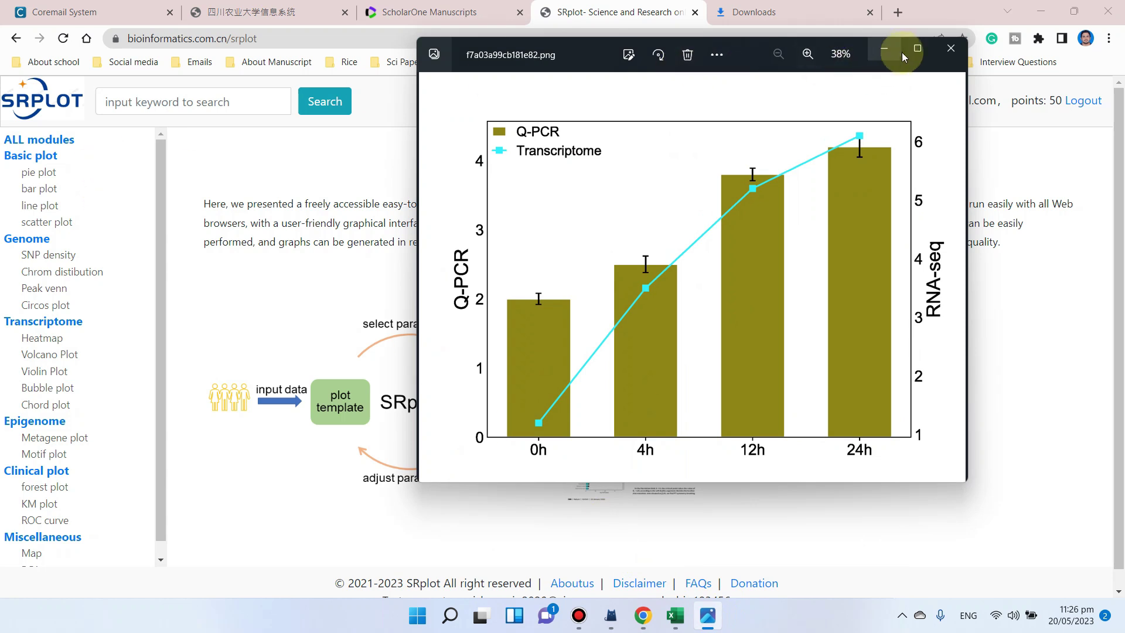
pyautogui.click(891, 48)
# Show Chrome's Downloads list, then go to bioinformatics.com.cn in a new tab
pyautogui.click(810, 15)
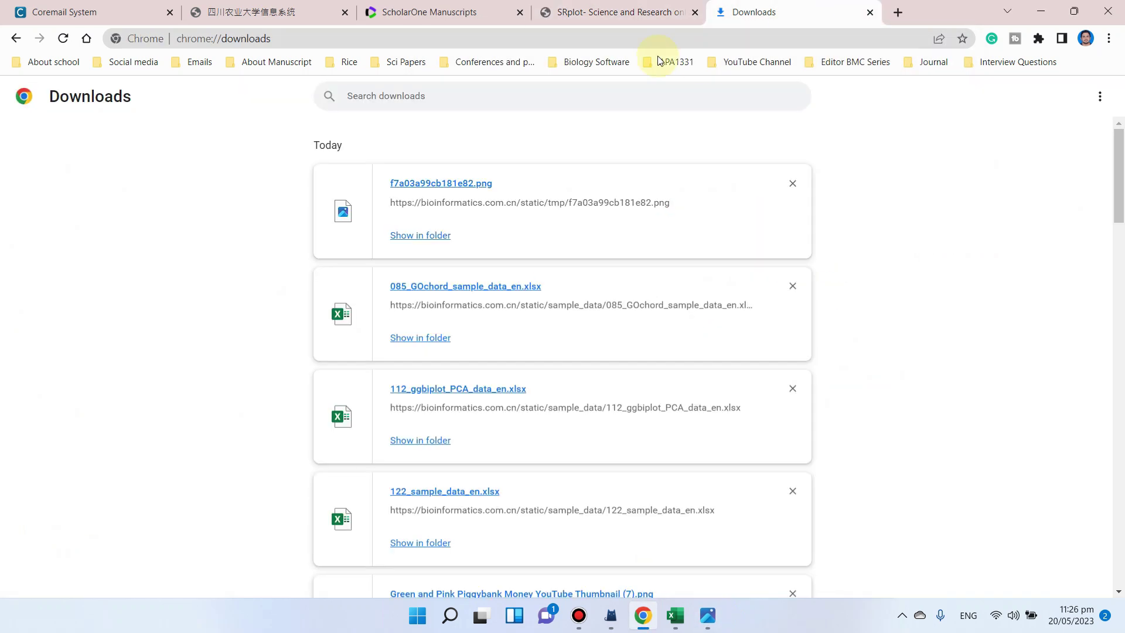
pyautogui.click(898, 12)
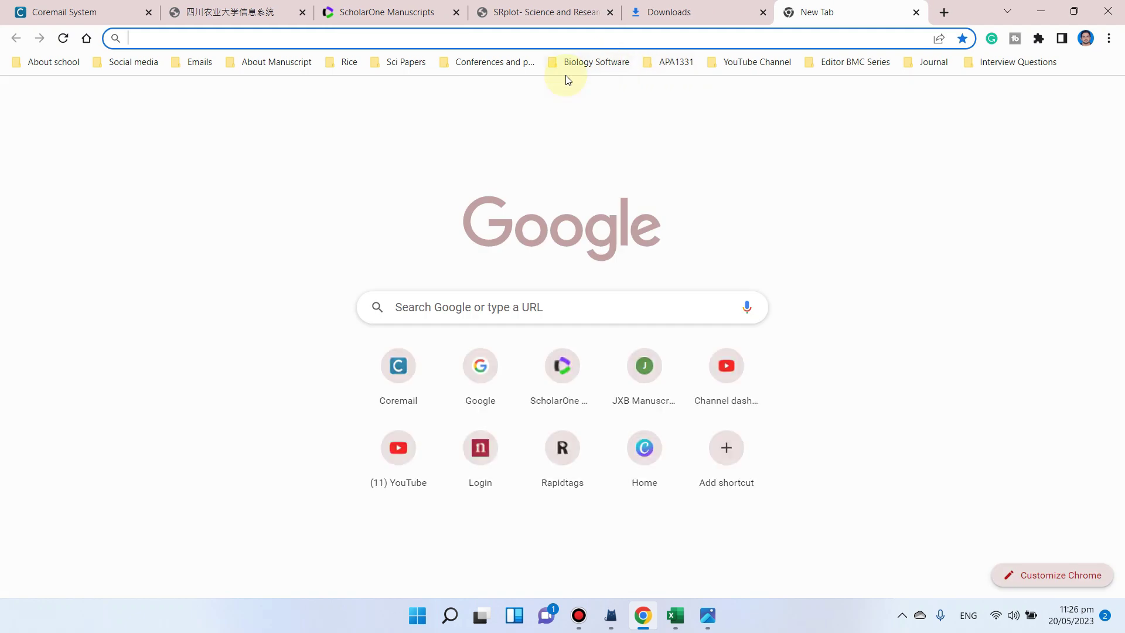
pyautogui.write('bioinformatics.com.cn')
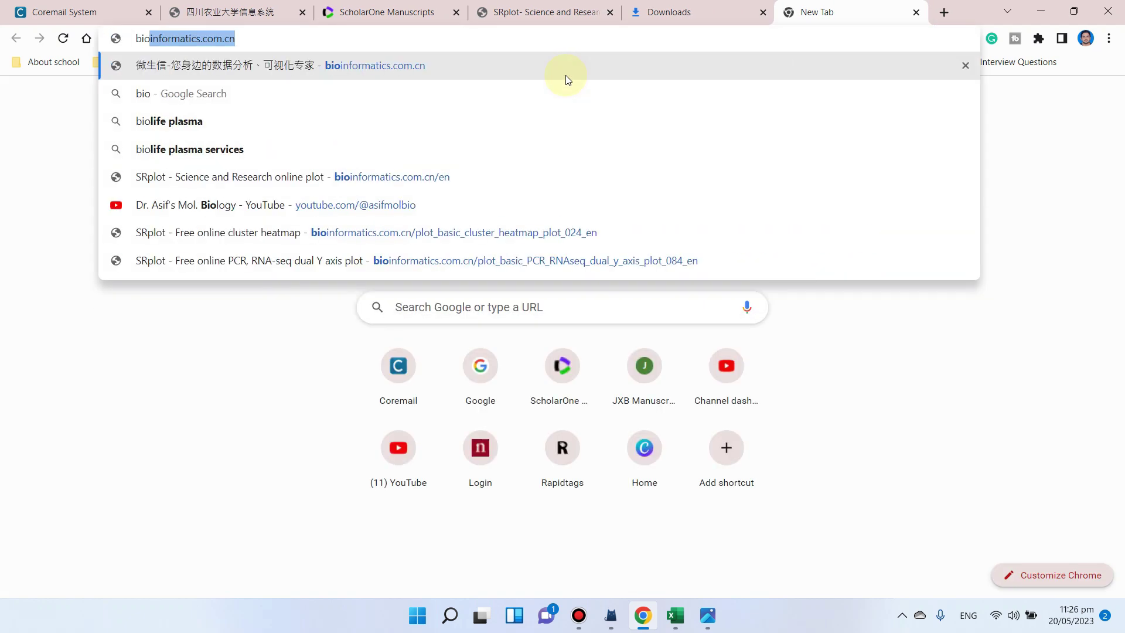
pyautogui.press('Right')
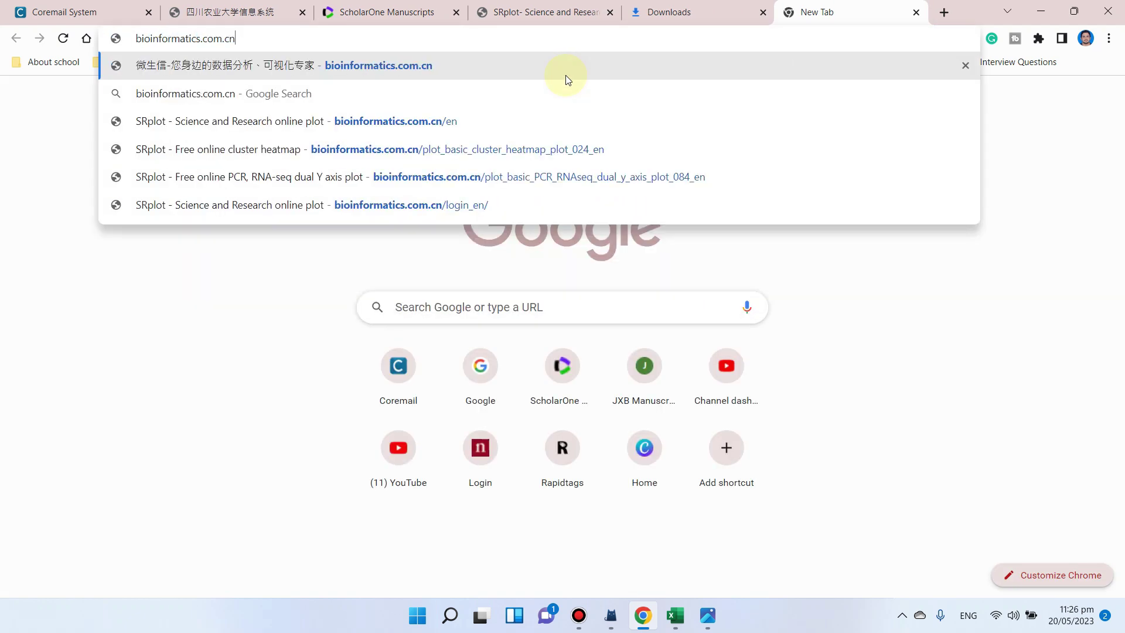
pyautogui.press('Return')
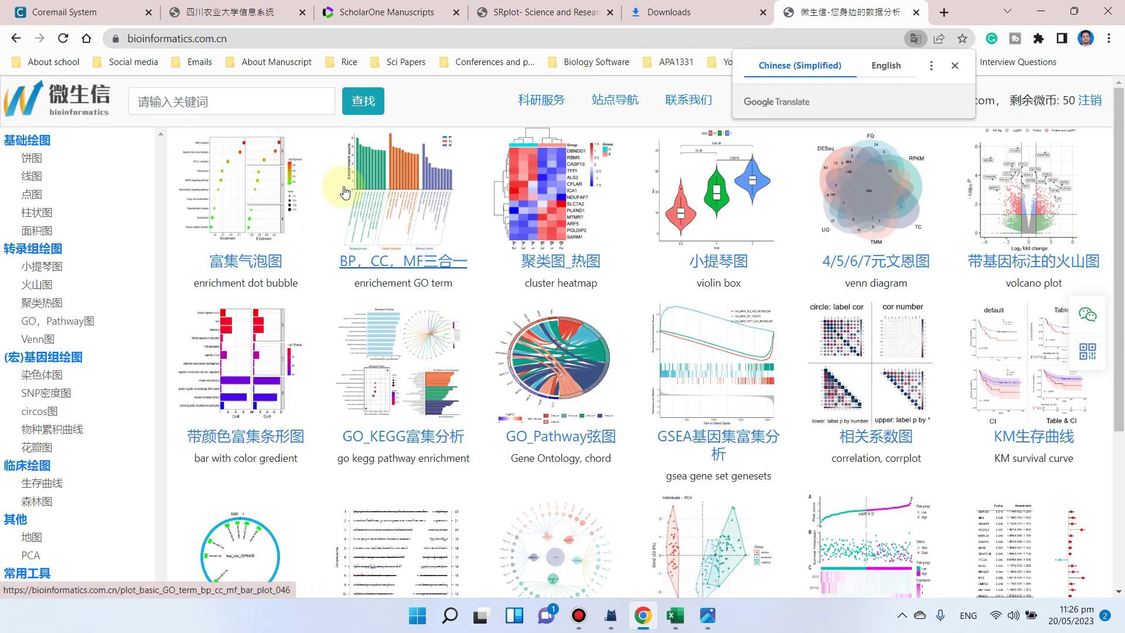
# Load the English site at bioinformatics.com.cn/en and search the plot templates for 'pcr'
pyautogui.click(238, 37)
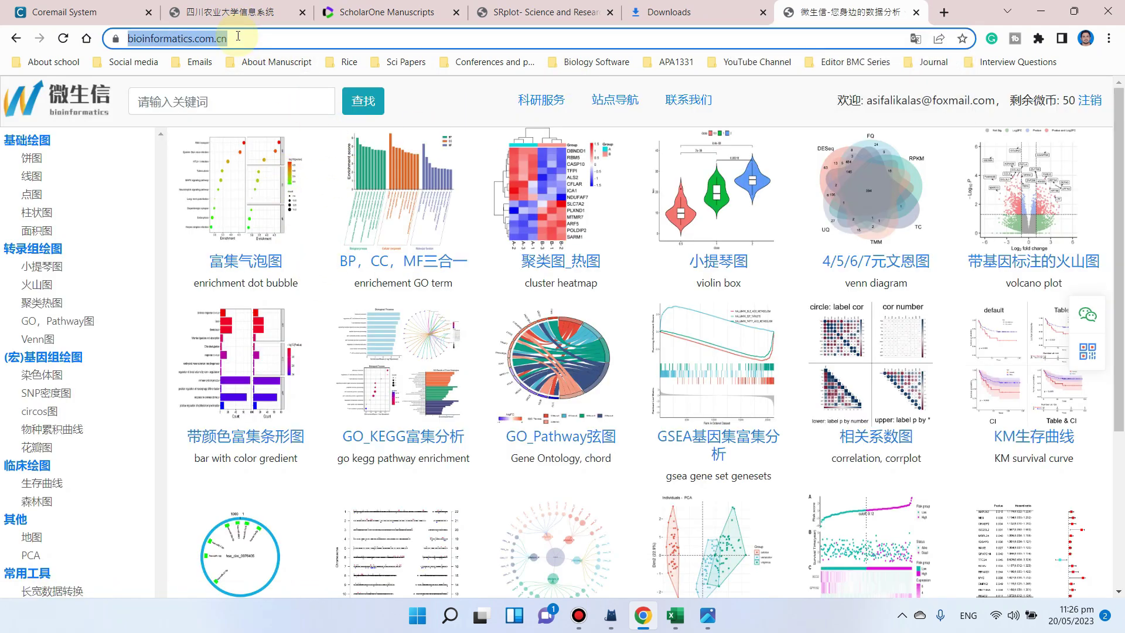
pyautogui.press('Right')
pyautogui.write('/e')
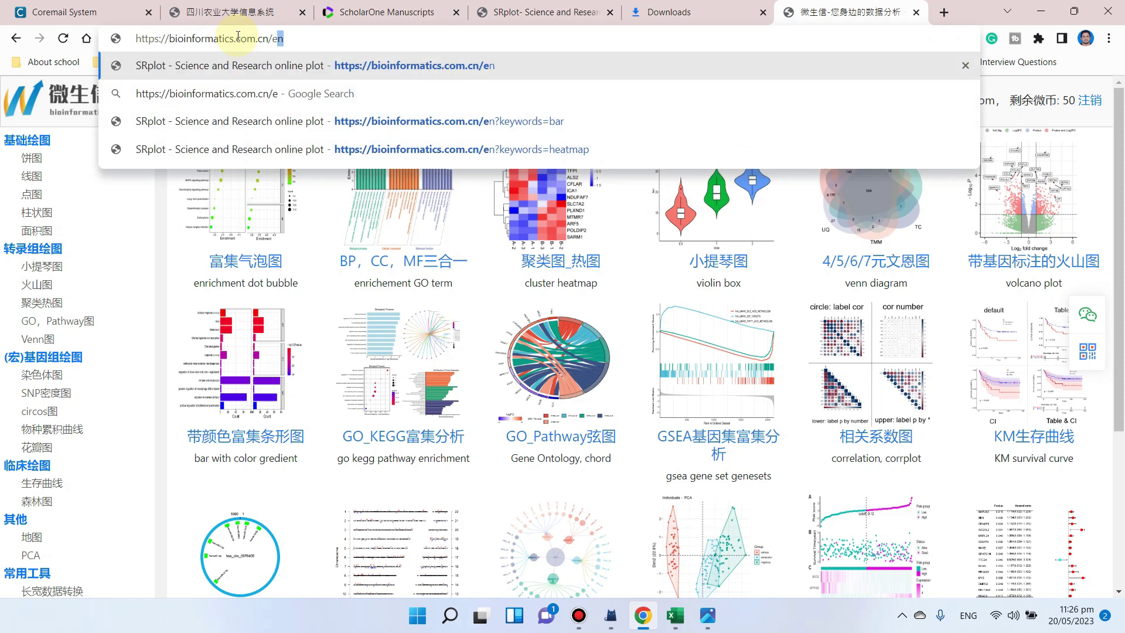
pyautogui.write('n')
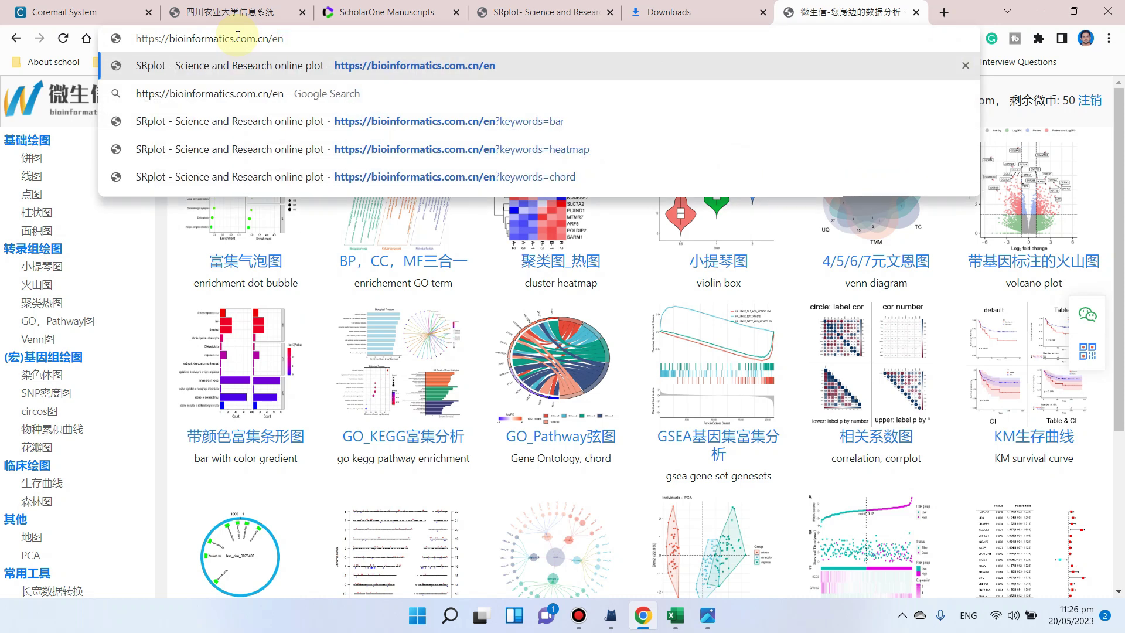
pyautogui.press('Return')
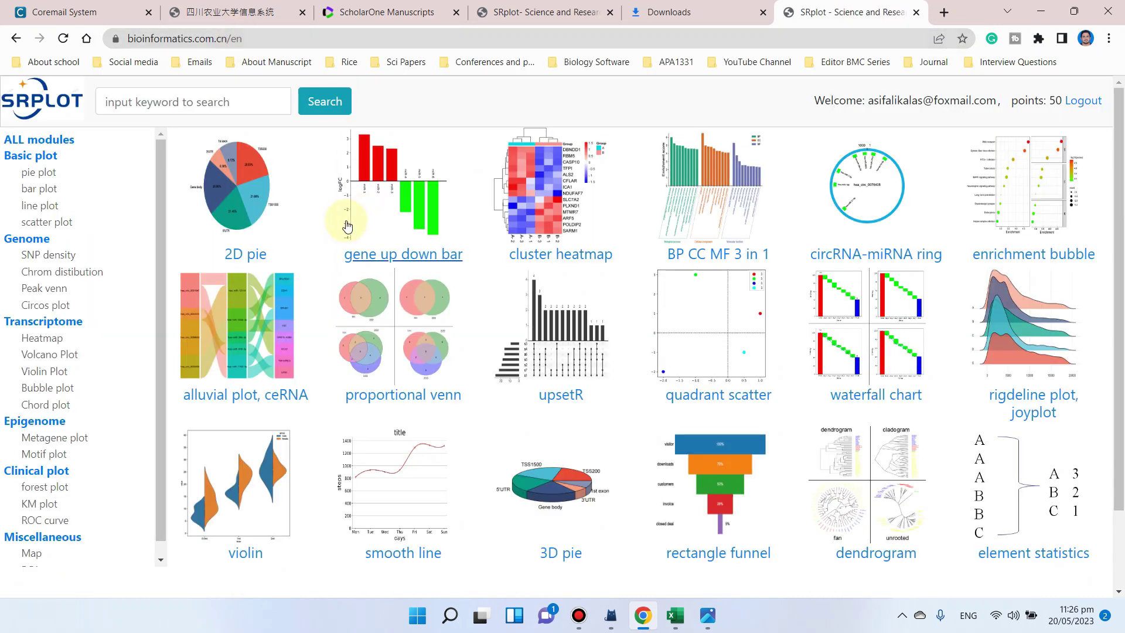
pyautogui.scroll(-2, 234, 205)
pyautogui.scroll(2, 169, 176)
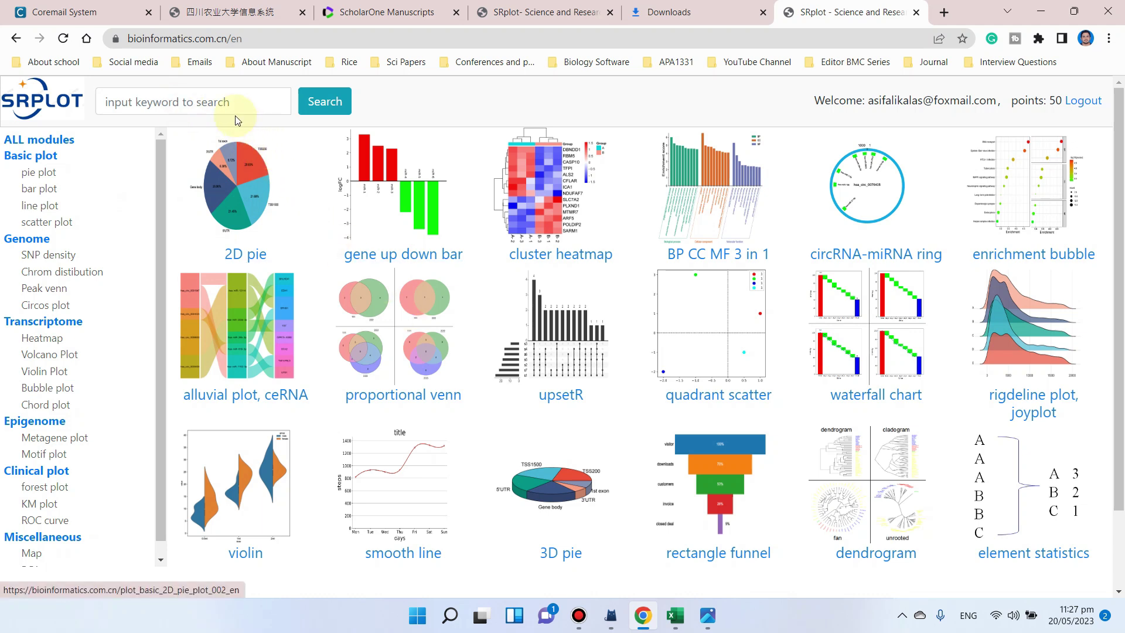
pyautogui.click(204, 96)
pyautogui.write('p')
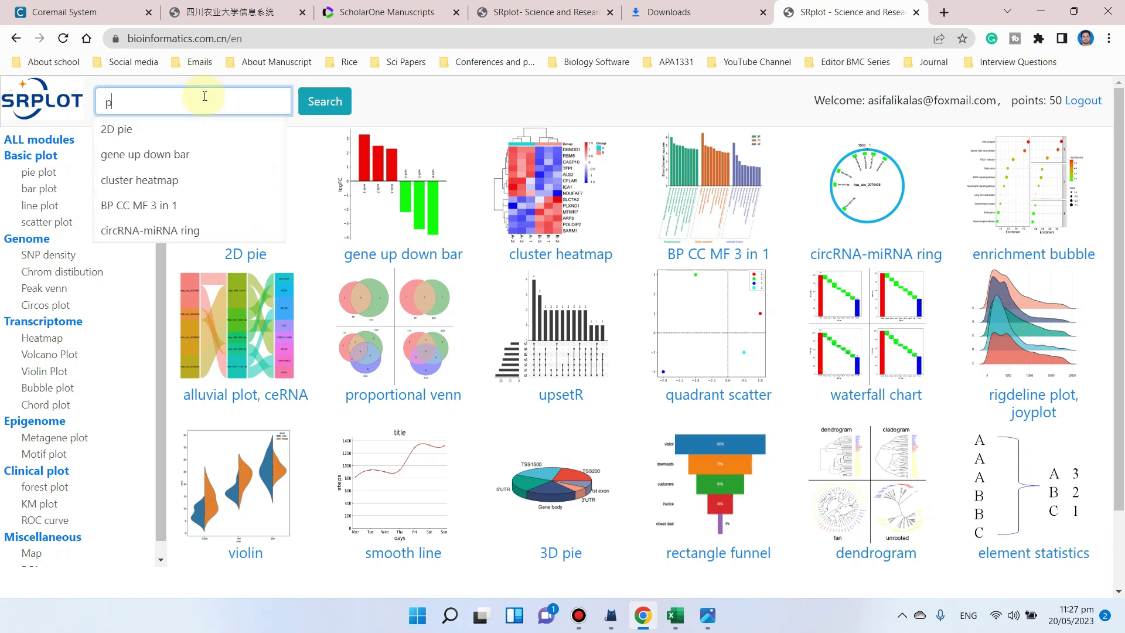
pyautogui.write('cr')
pyautogui.press('Return')
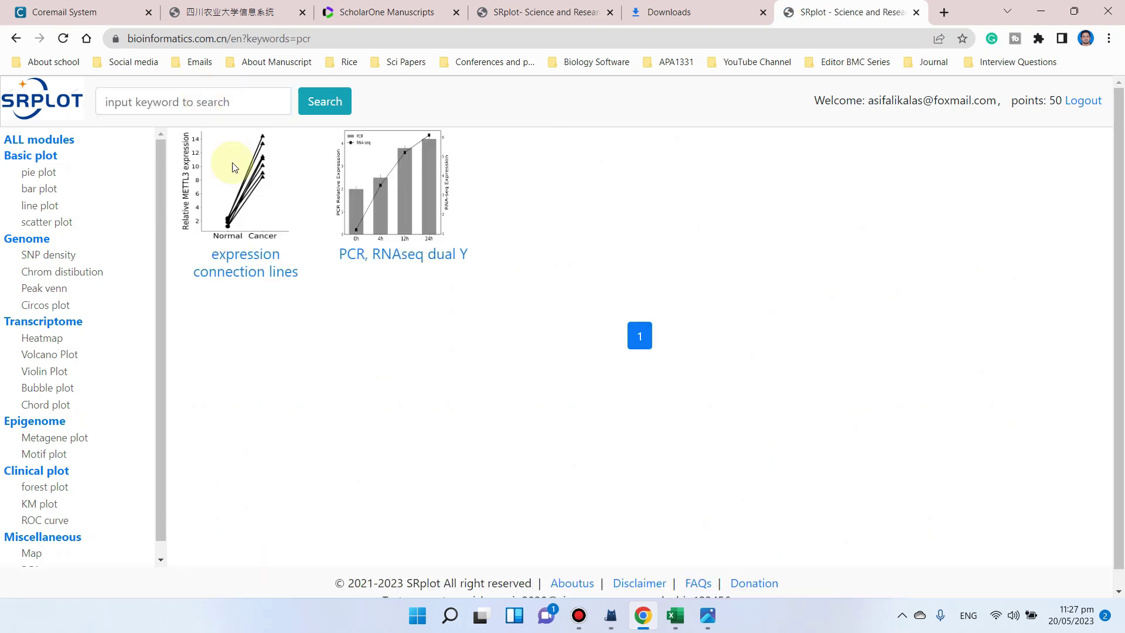
# Open the 'PCR, RNAseq dual Y' template and focus its PCR and RNA-seq data boxes
pyautogui.click(391, 258)
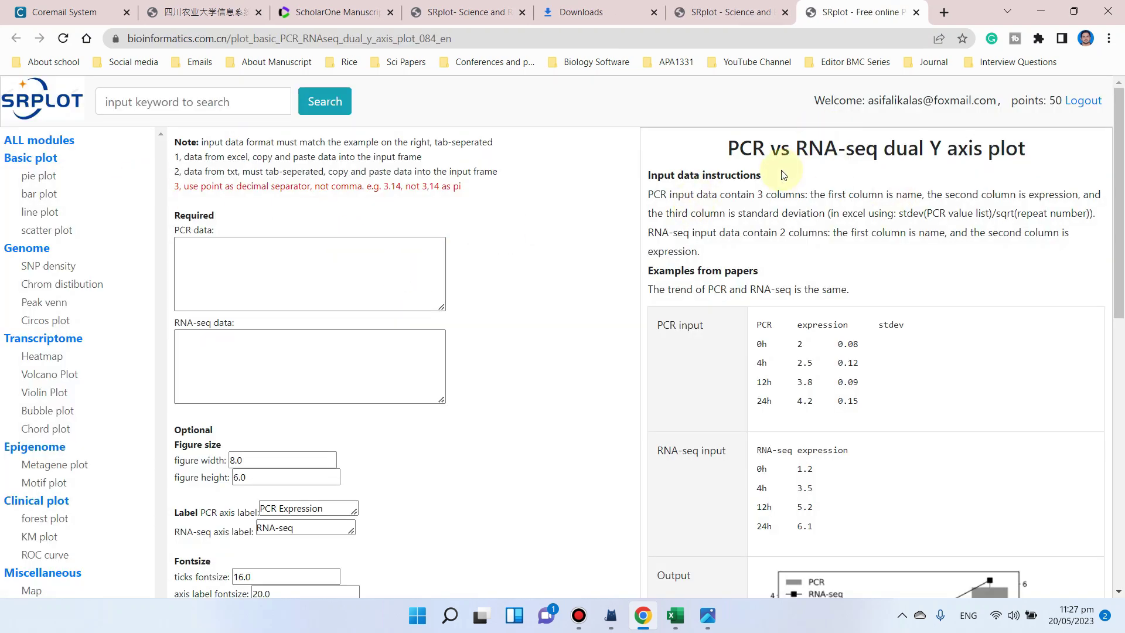
pyautogui.click(216, 258)
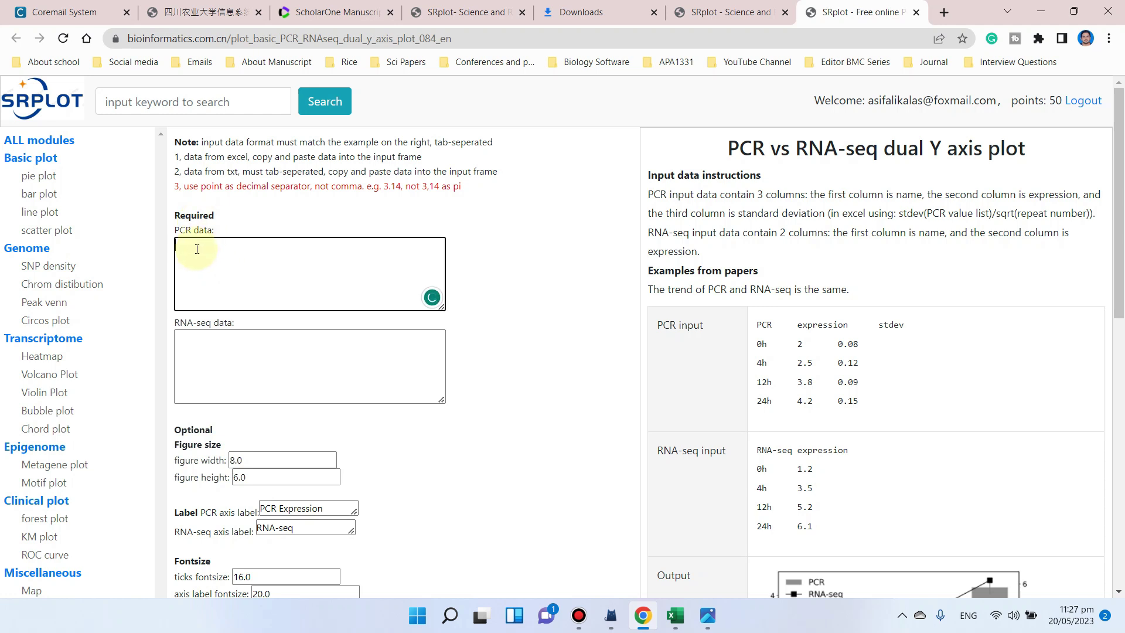
pyautogui.click(201, 343)
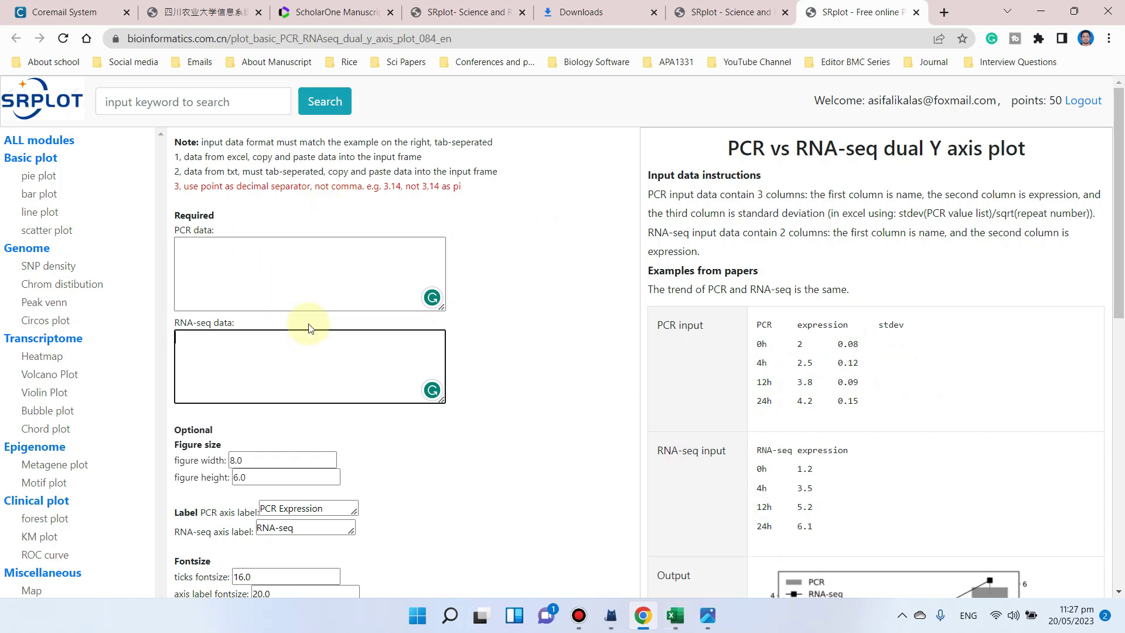
# In Excel, look over the Q-PCR table's 0h–24h time labels and Expression values up to 4.2
pyautogui.click(675, 616)
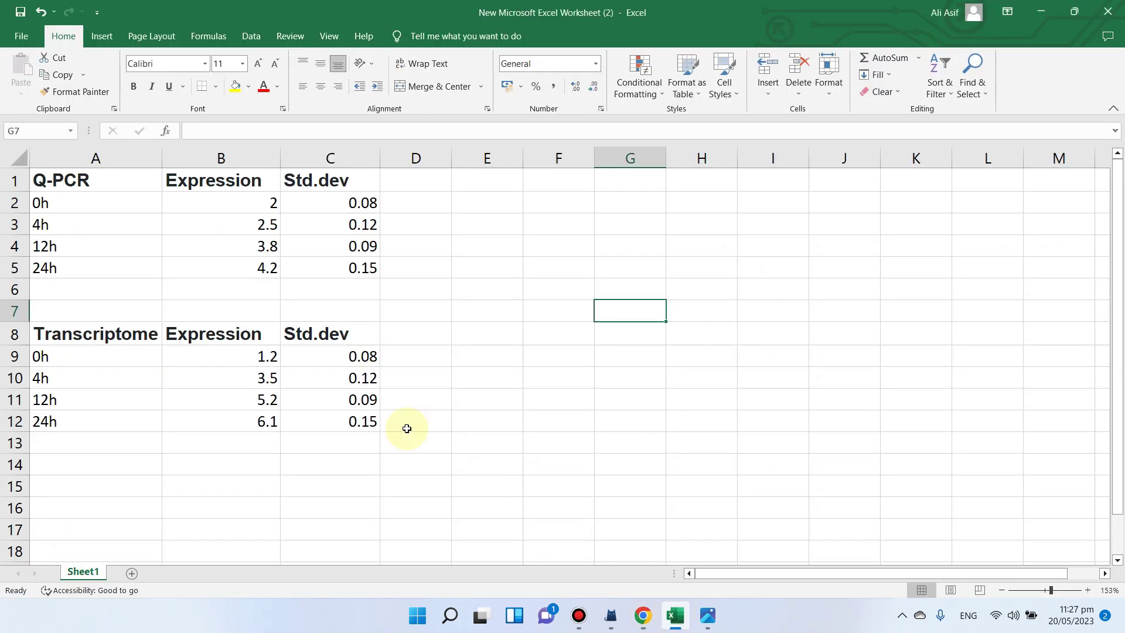
pyautogui.click(110, 180)
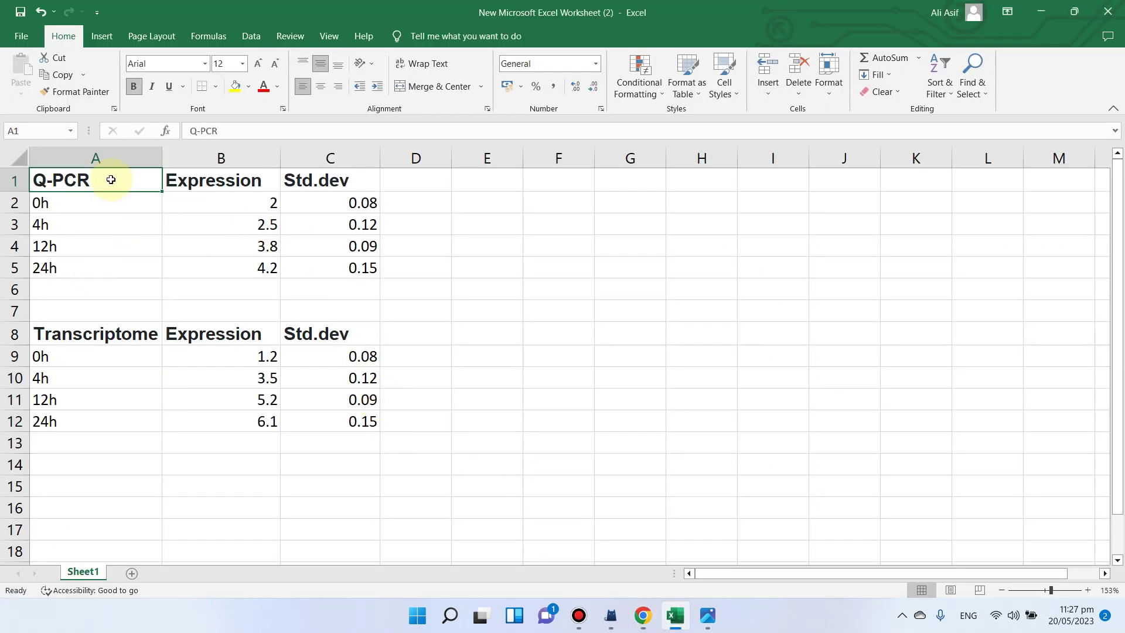
pyautogui.click(118, 204)
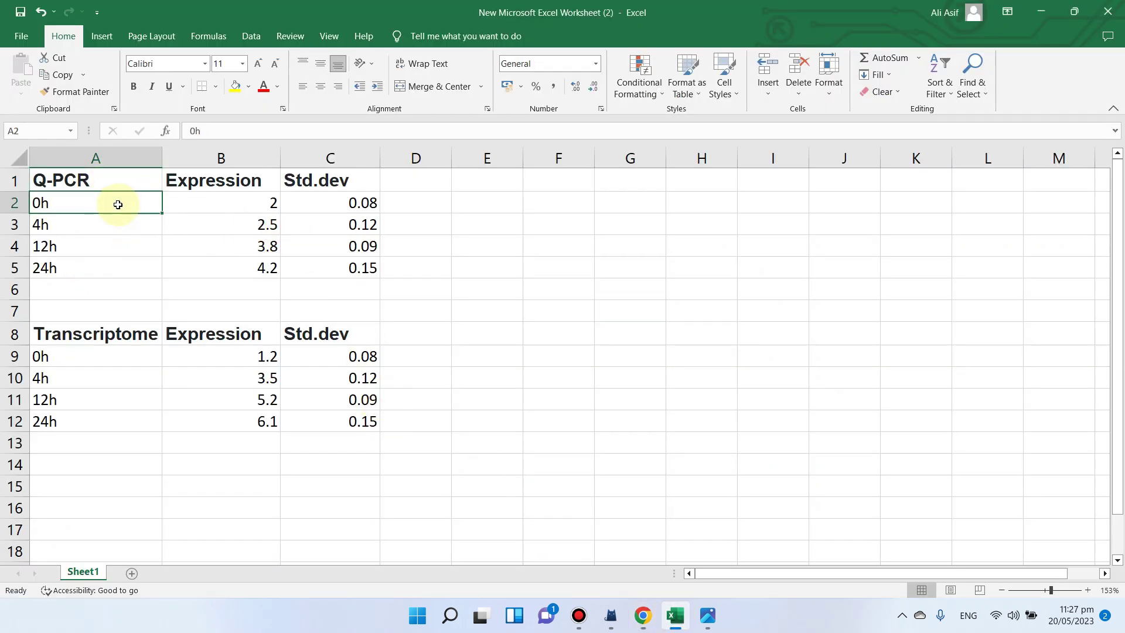
pyautogui.click(103, 220)
pyautogui.click(100, 206)
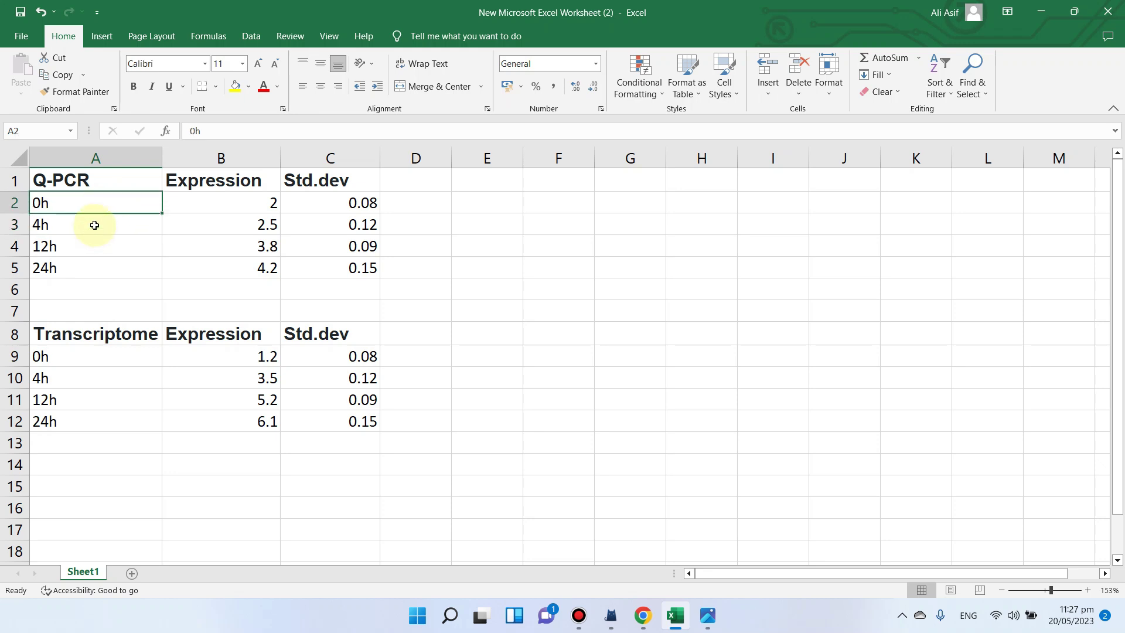
pyautogui.click(95, 228)
pyautogui.click(91, 243)
pyautogui.click(88, 274)
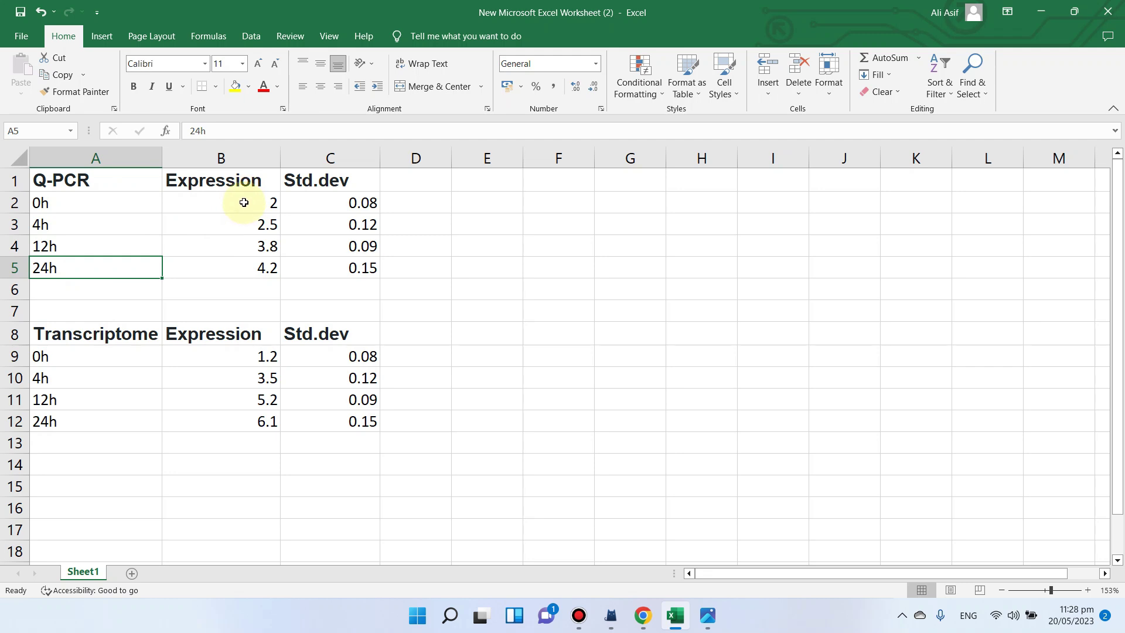
pyautogui.click(200, 204)
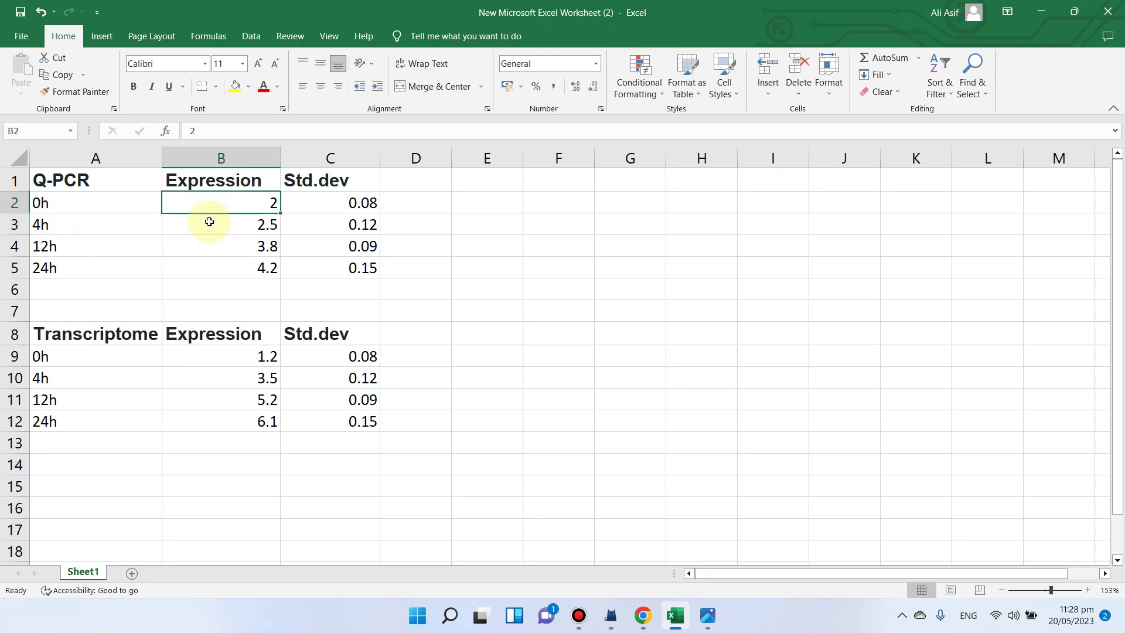
pyautogui.click(215, 227)
pyautogui.click(228, 267)
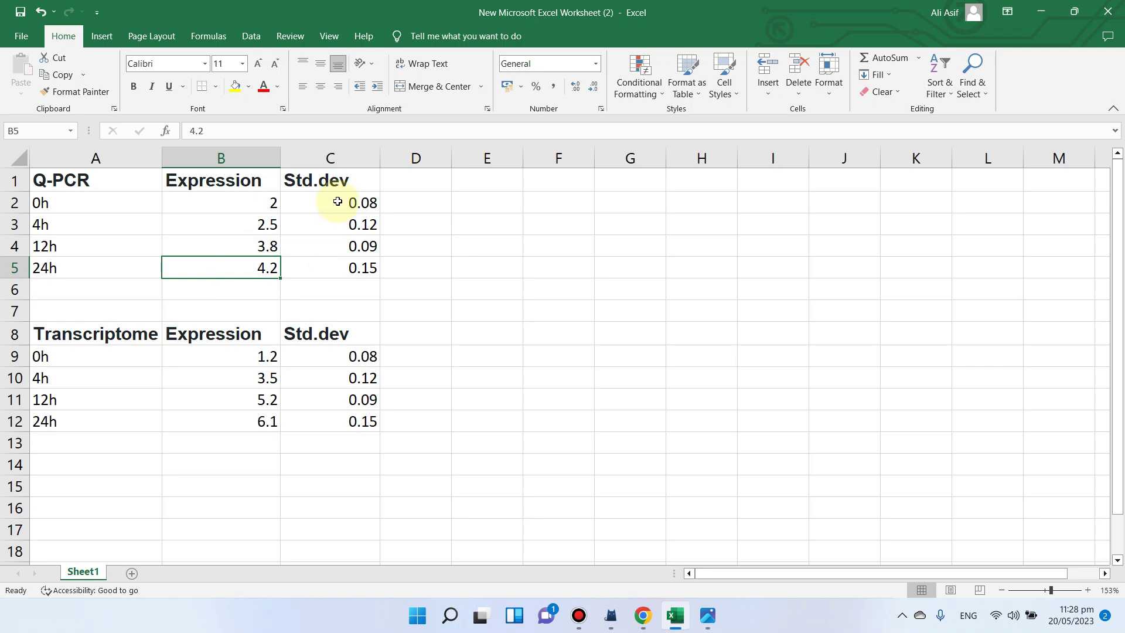
# Look over the Transcriptome table's heading, time points and expression value 1.2
pyautogui.click(117, 226)
pyautogui.click(103, 334)
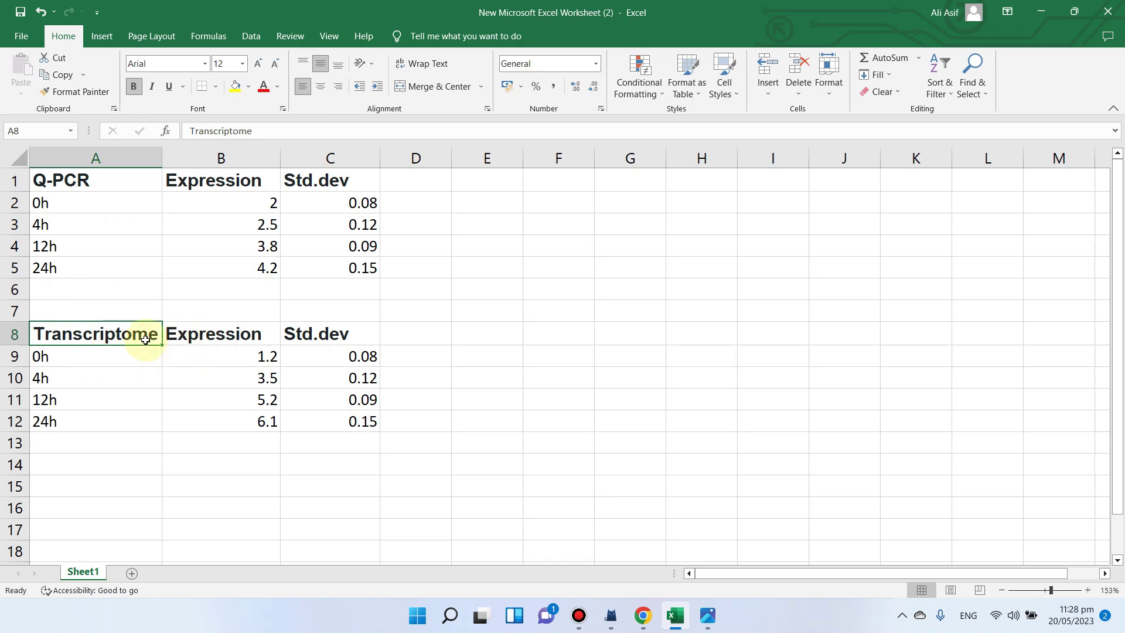
pyautogui.click(110, 356)
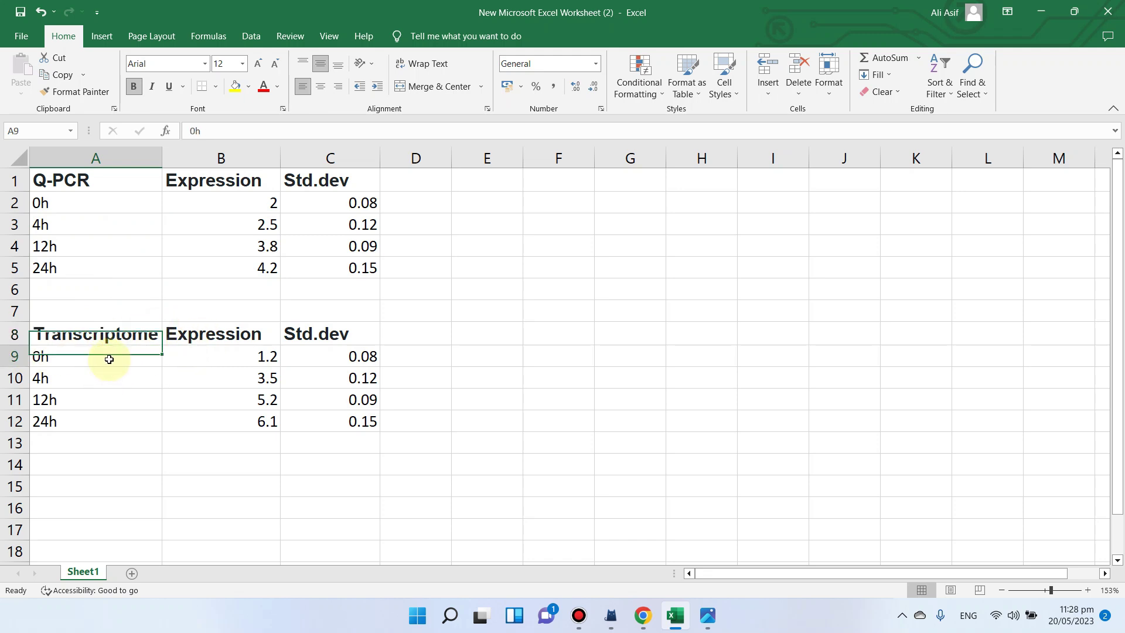
pyautogui.click(116, 379)
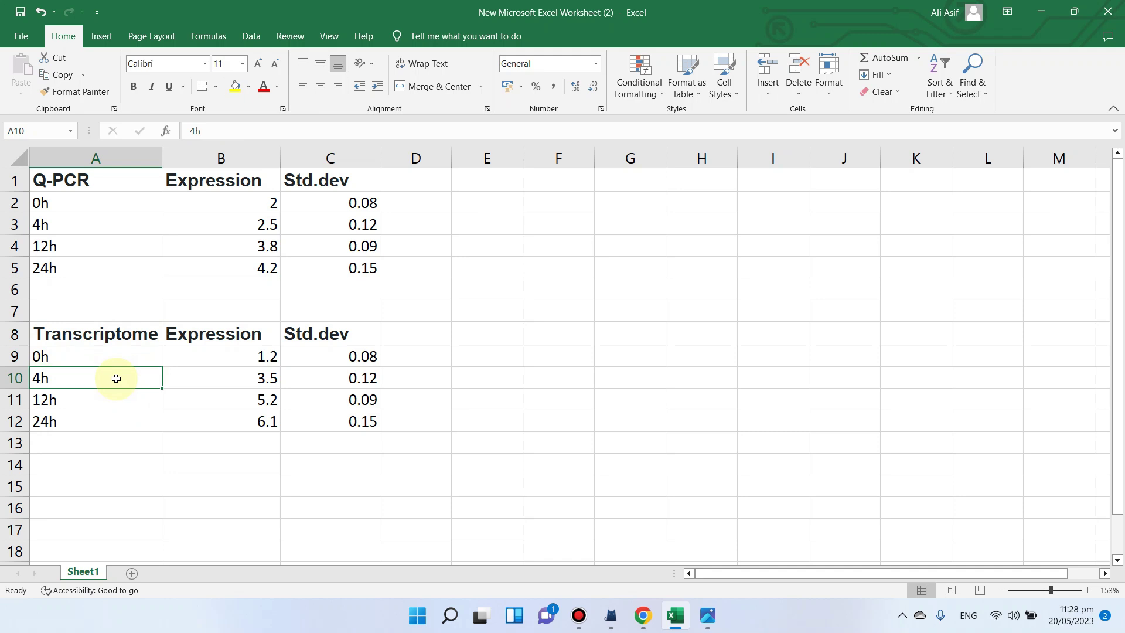
pyautogui.click(108, 396)
pyautogui.click(108, 427)
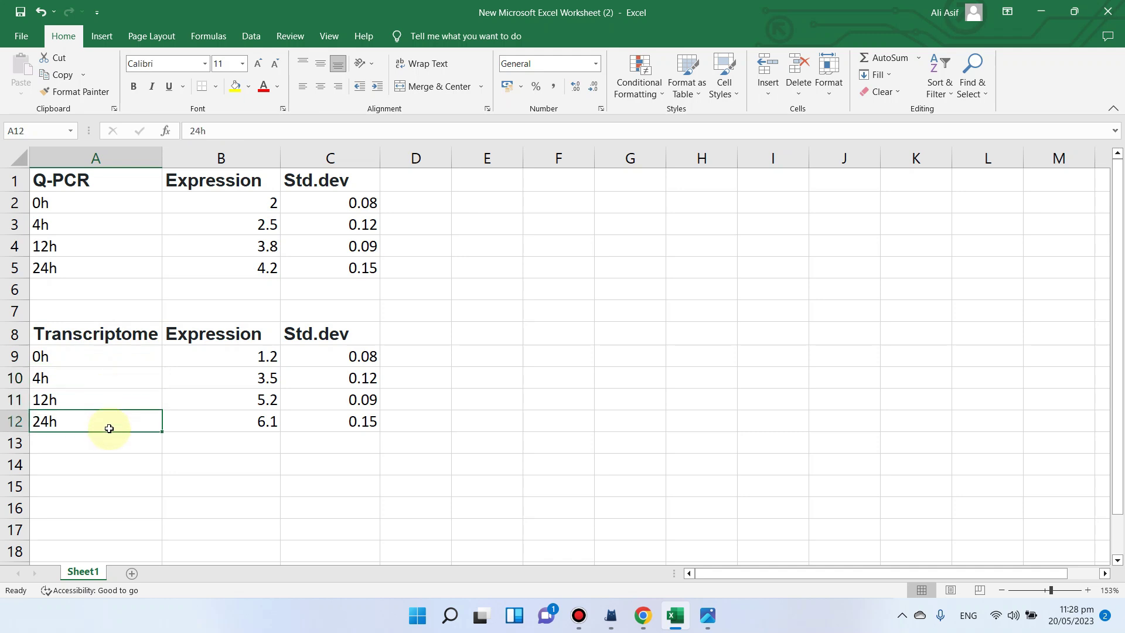
pyautogui.click(236, 357)
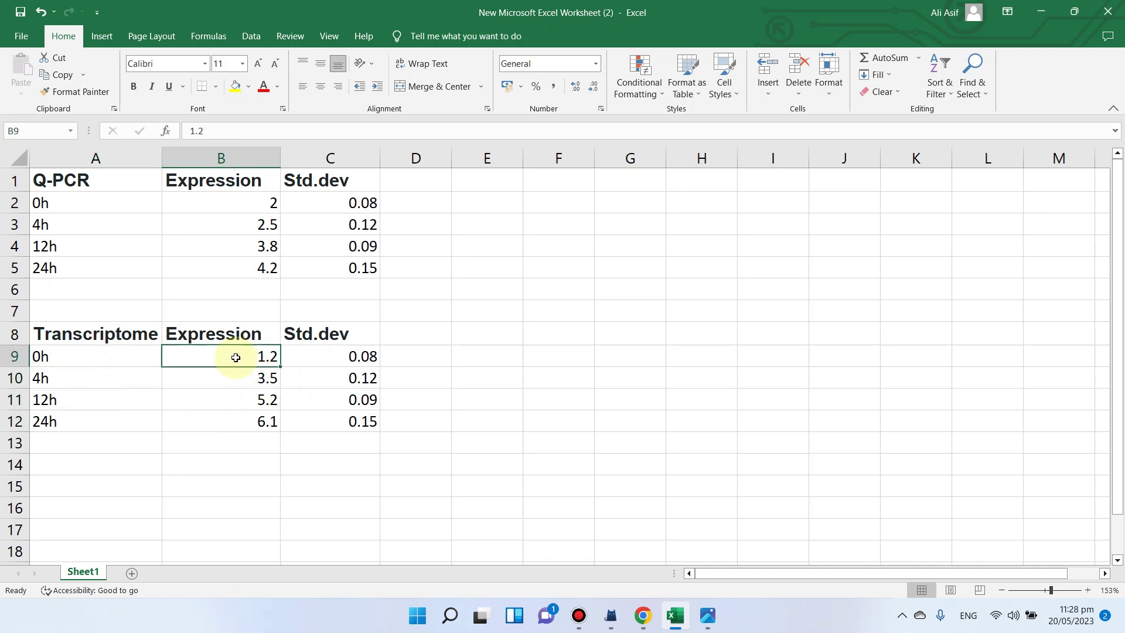
pyautogui.click(111, 331)
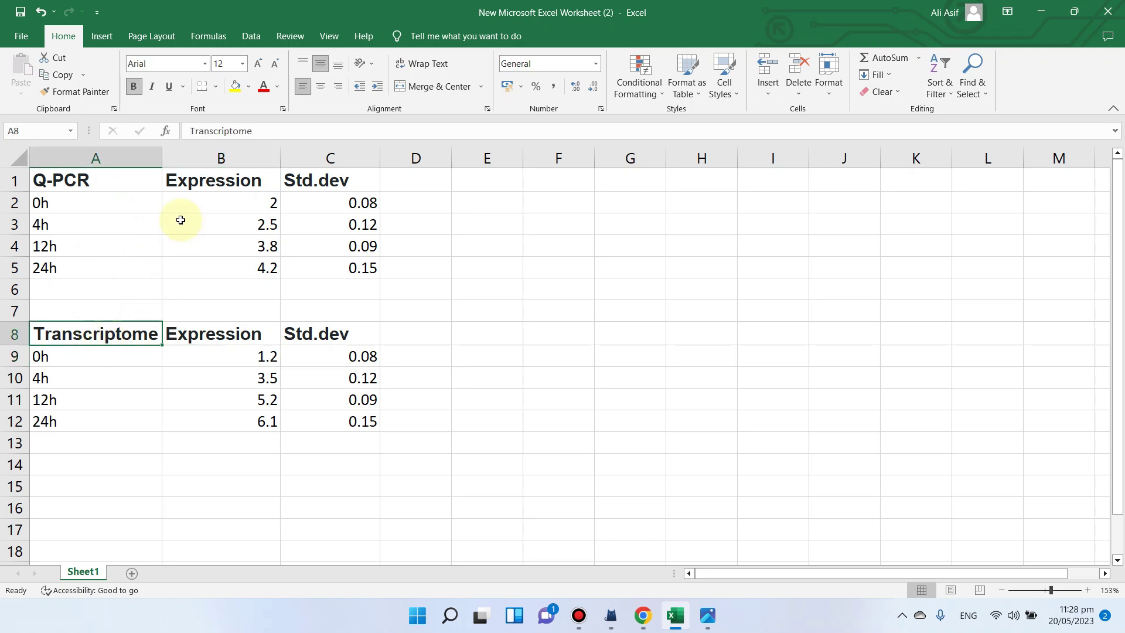
# Copy the whole Q-PCR table, A1:C5
pyautogui.moveTo(94, 180); pyautogui.dragTo(332, 267)
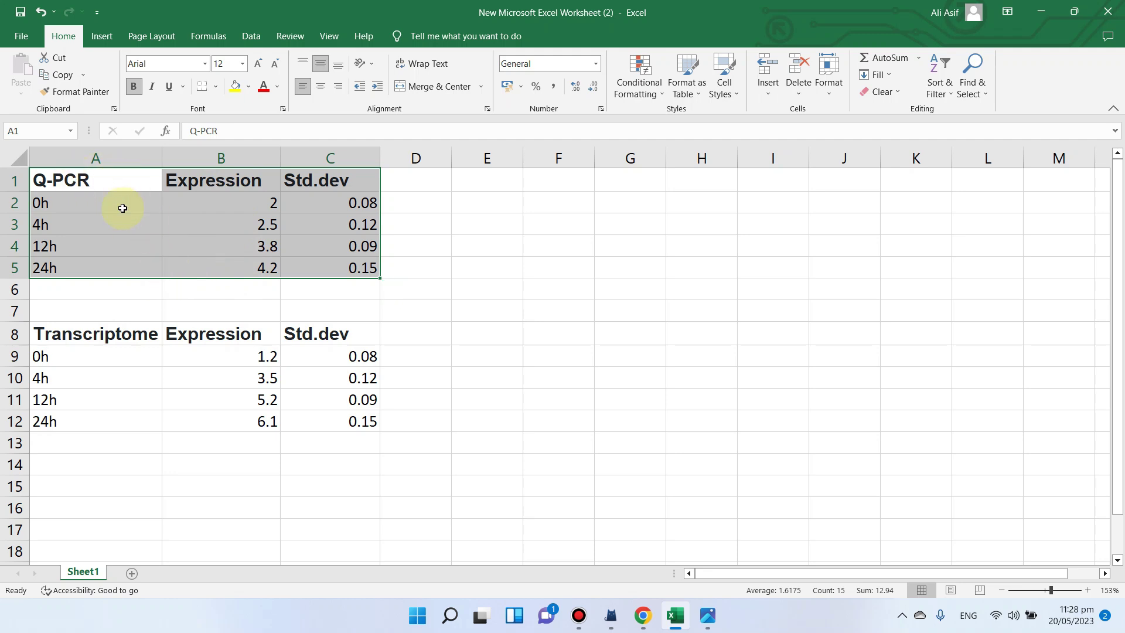
pyautogui.rightClick(174, 280)
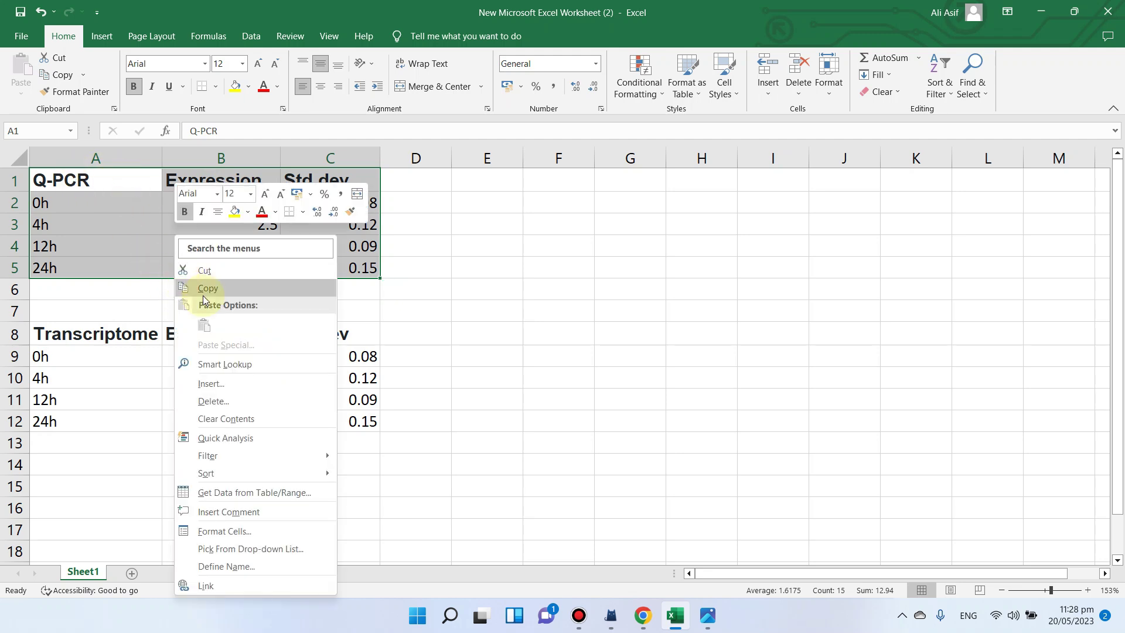
pyautogui.click(203, 290)
# Paste the Q-PCR table with Expression and Std.dev values into SRplot's PCR data box
pyautogui.click(1035, 16)
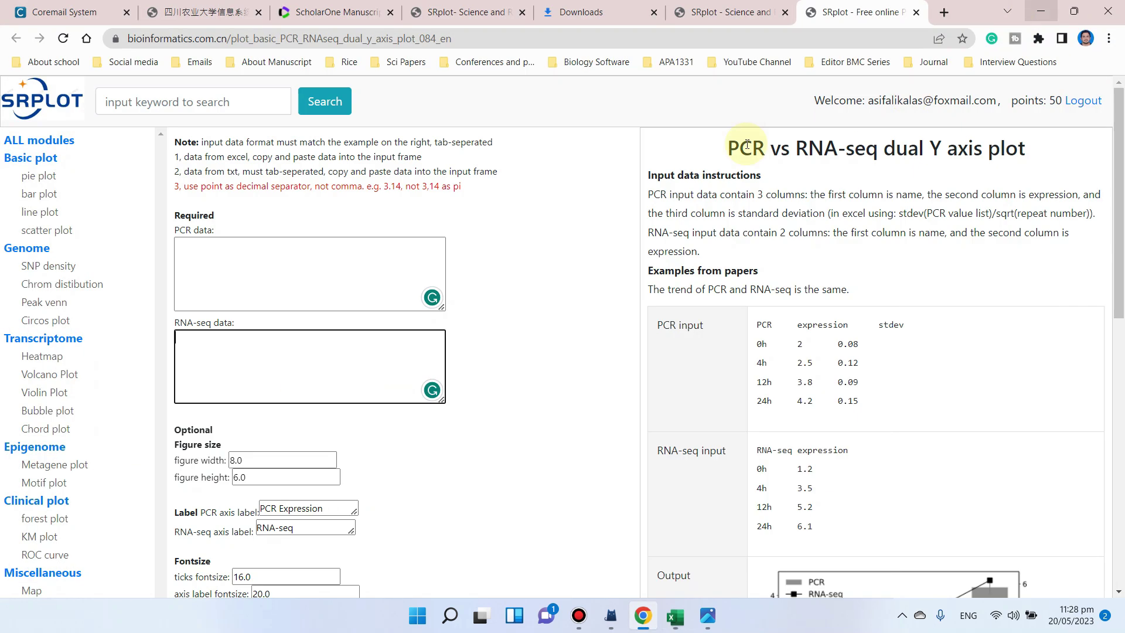
pyautogui.click(298, 249)
pyautogui.hotkey('ctrl', 'v')
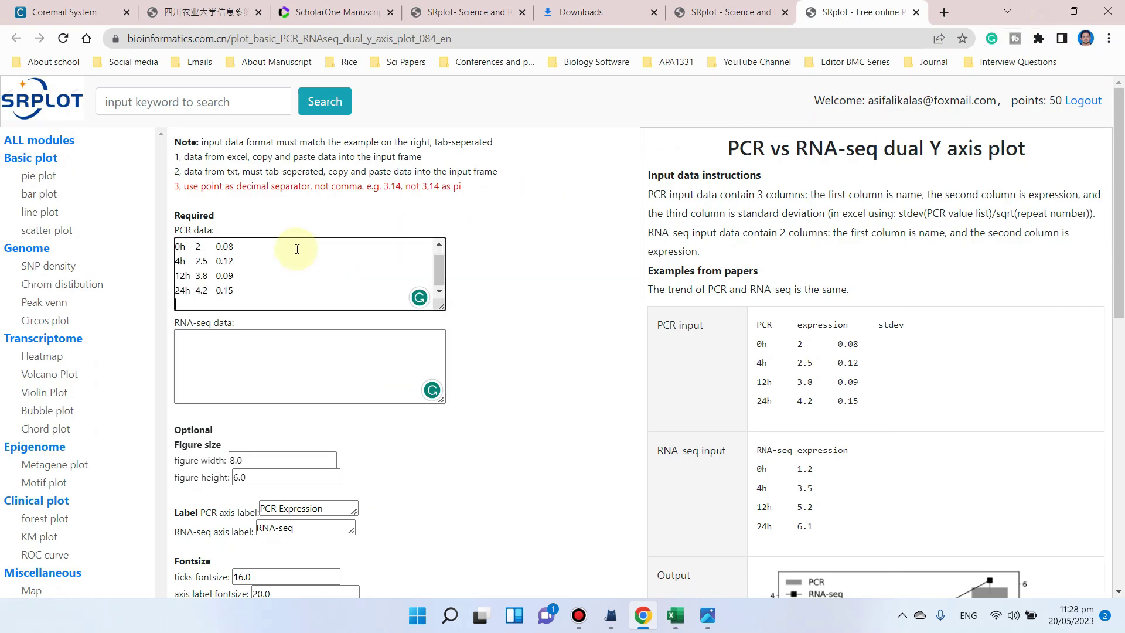
pyautogui.scroll(1, 438, 265)
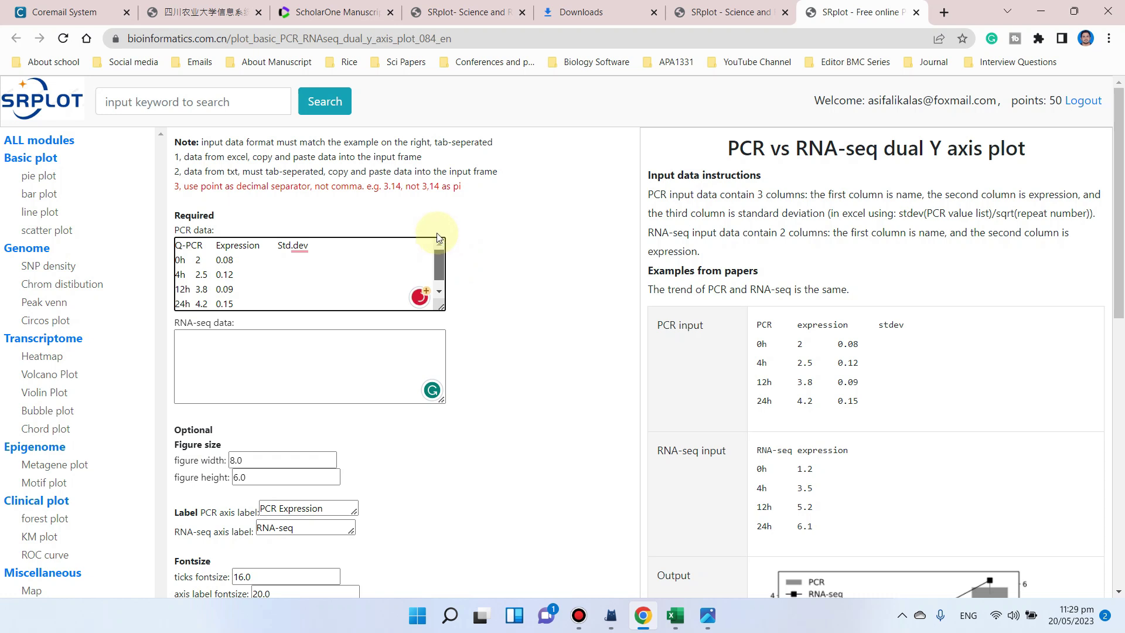
pyautogui.moveTo(293, 245)
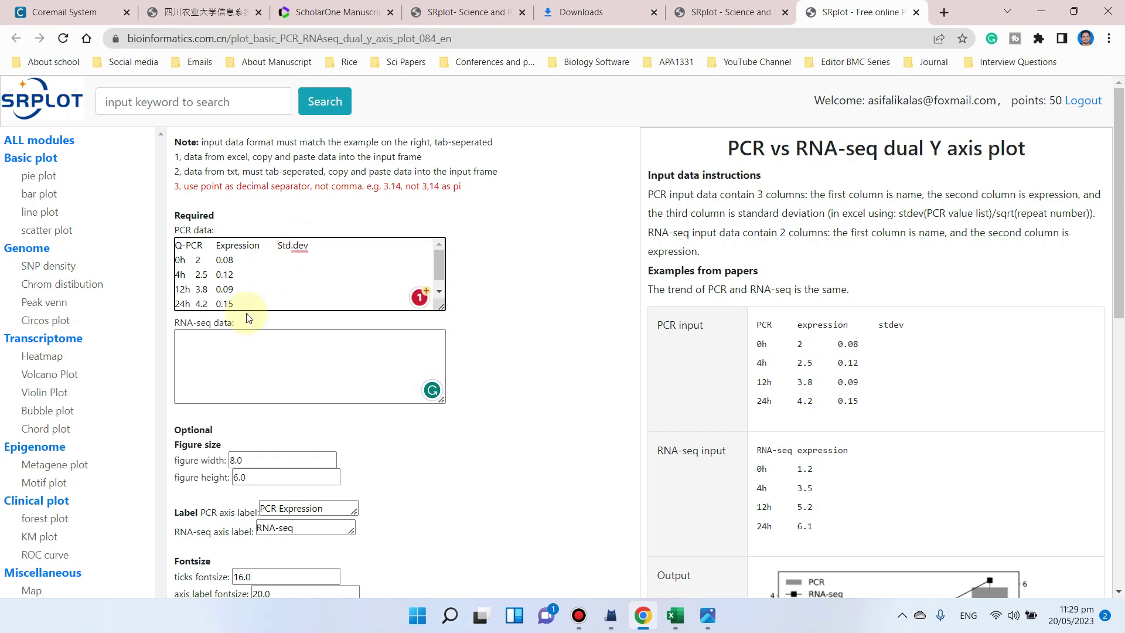
# Clear the Transcriptome Std.dev column, C8:C12, in Excel
pyautogui.click(674, 616)
pyautogui.hotkey('ctrl', 'c')
pyautogui.click(352, 421)
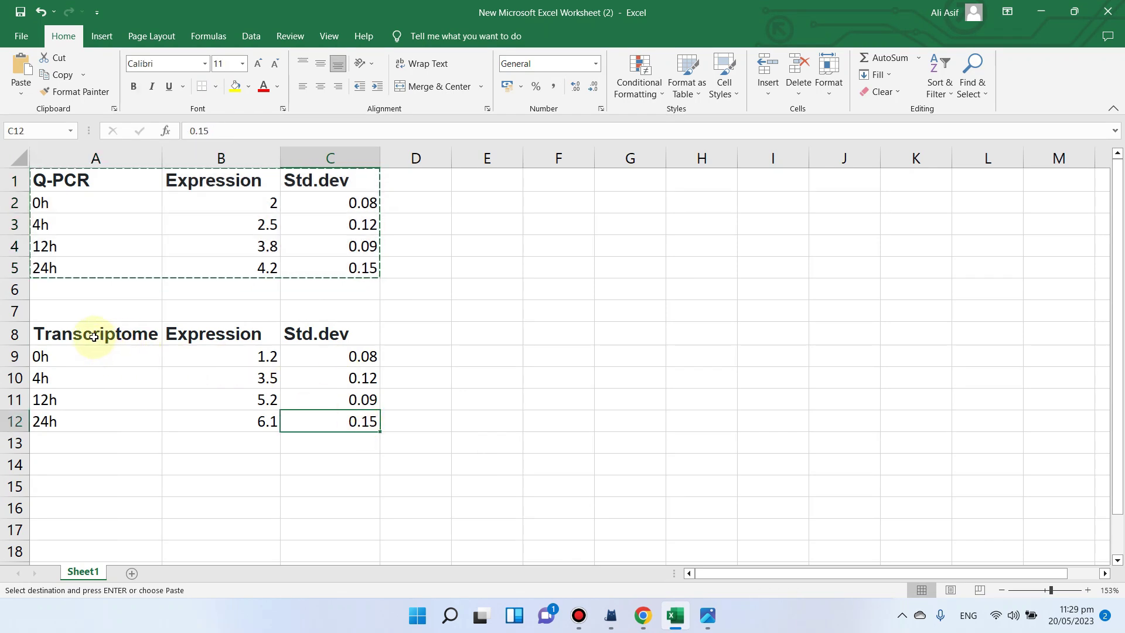
pyautogui.moveTo(75, 331); pyautogui.dragTo(235, 422)
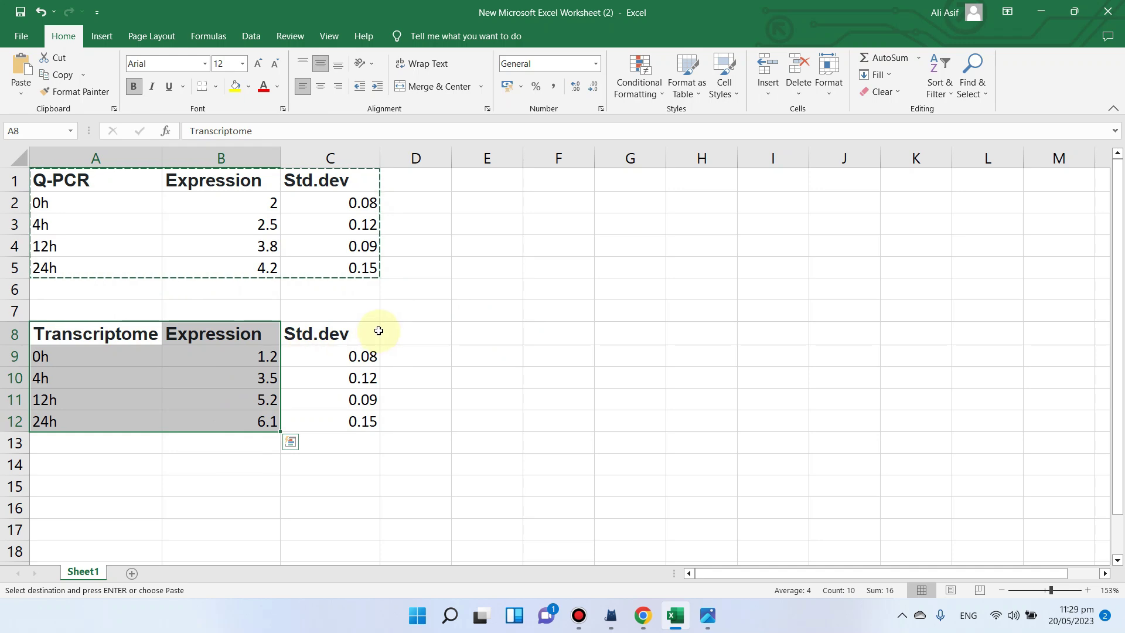
pyautogui.moveTo(377, 330); pyautogui.dragTo(376, 424)
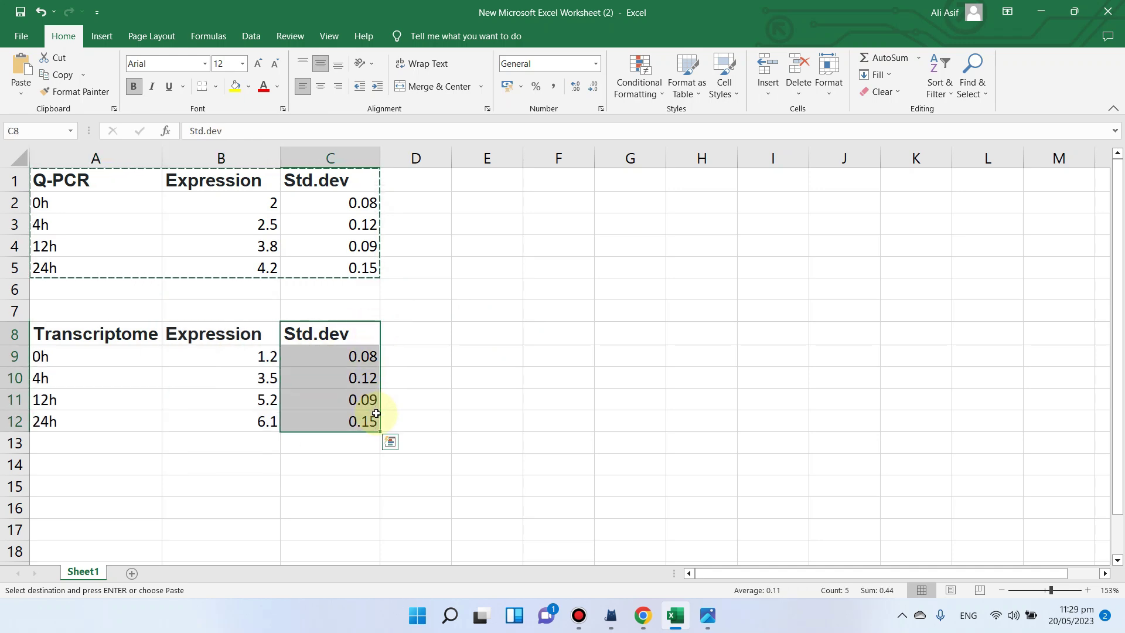
pyautogui.press('Delete')
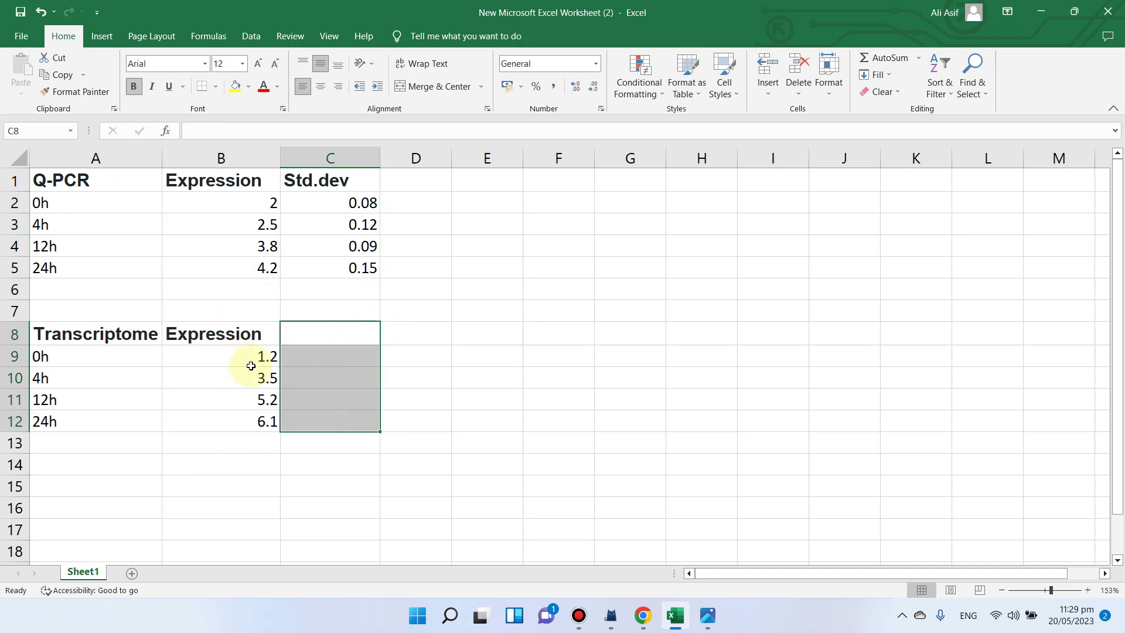
# Copy the Transcriptome time points and expression values, A8:B12, and minimize Excel
pyautogui.moveTo(121, 327); pyautogui.dragTo(244, 416)
pyautogui.hotkey('ctrl', 'c')
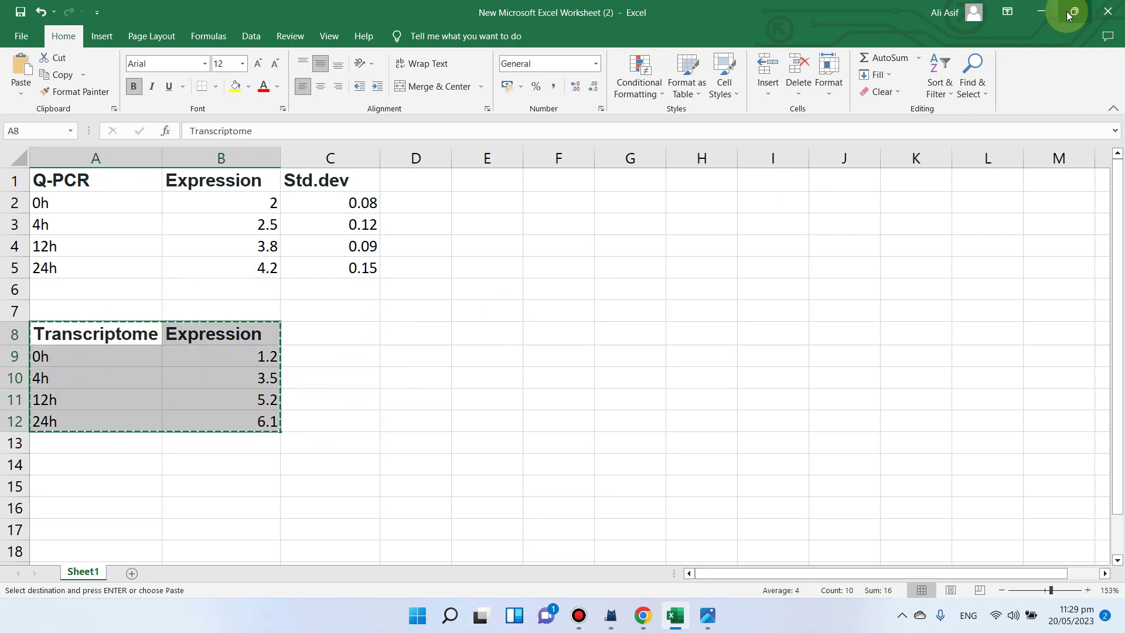
pyautogui.click(1046, 10)
# Paste the Transcriptome values, 0h 1.2 through 24h 6.1, into the RNA-seq data box
pyautogui.click(292, 346)
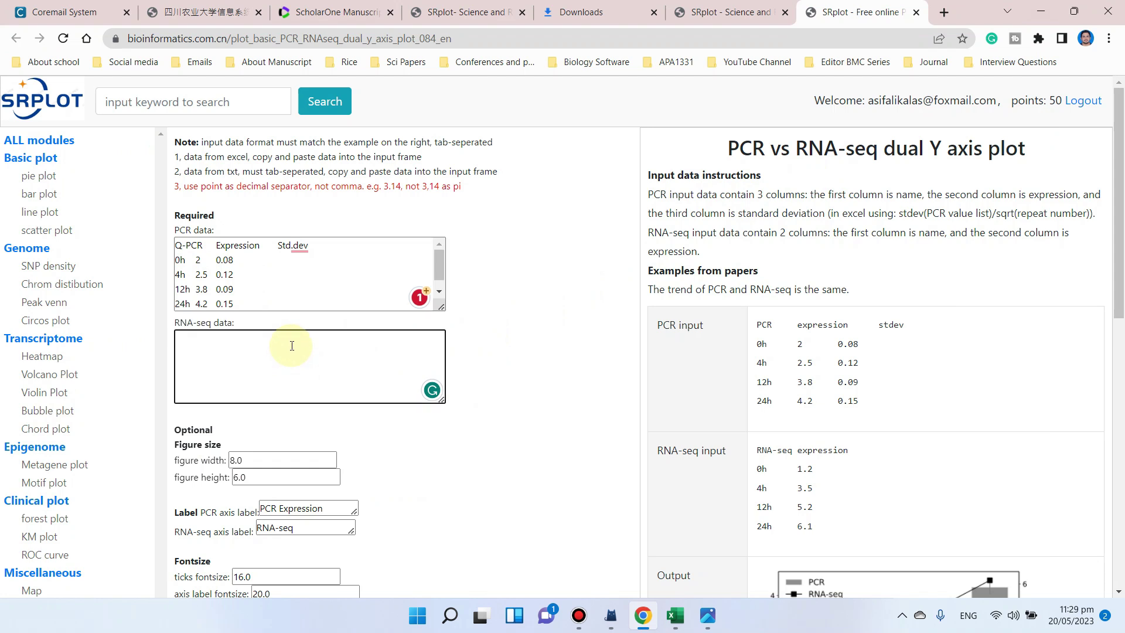
pyautogui.hotkey('ctrl', 'v')
pyautogui.scroll(-1, 289, 305)
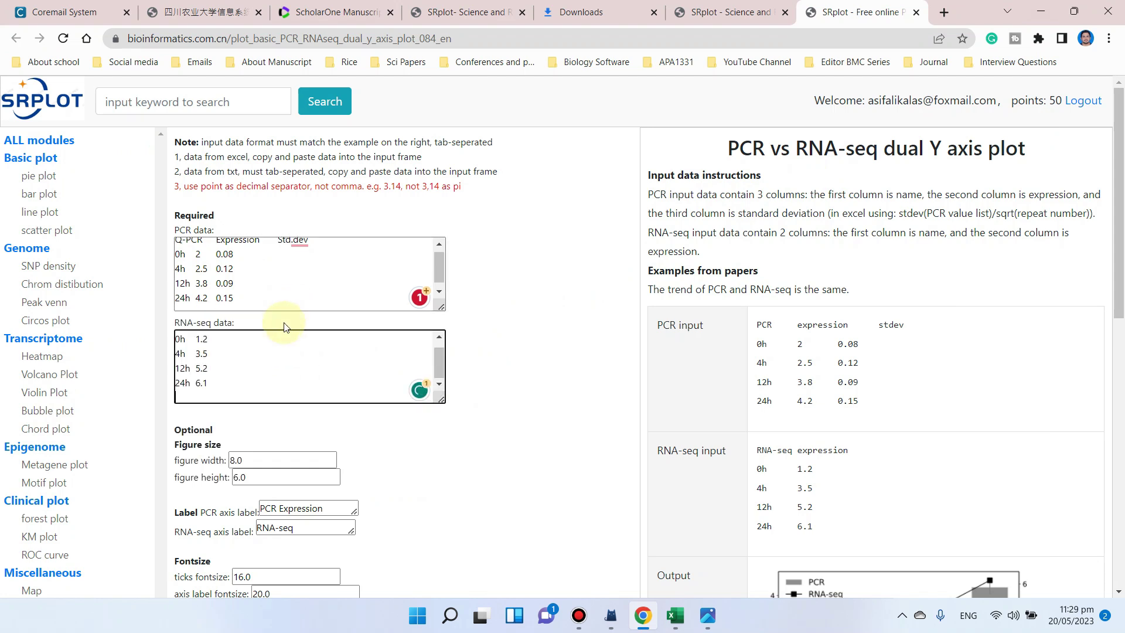
pyautogui.scroll(-3, 160, 437)
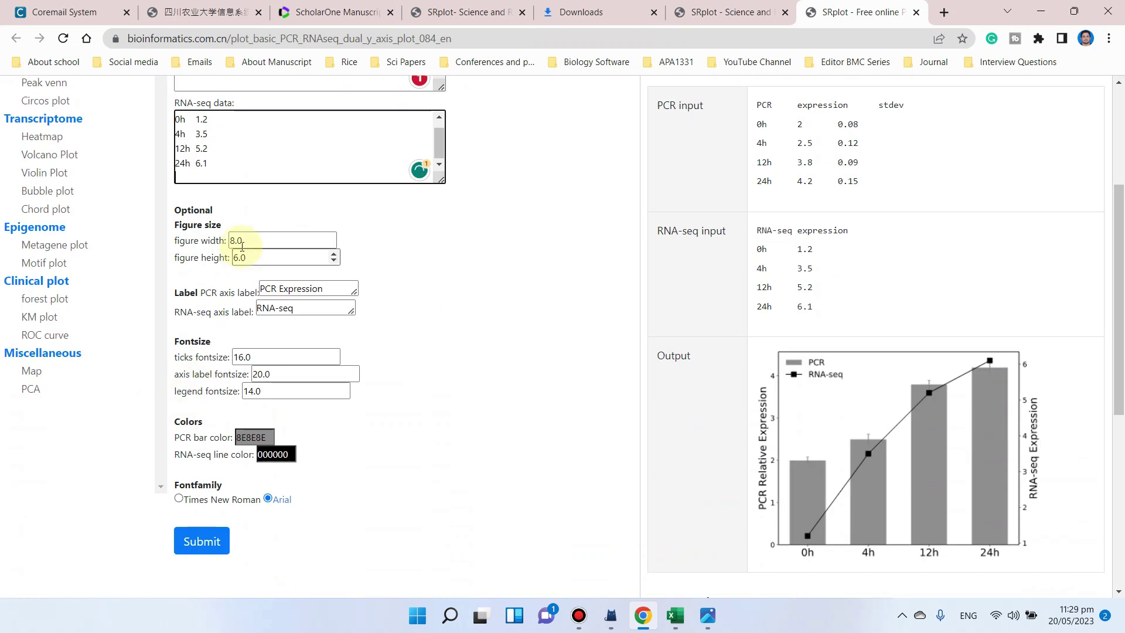
# Set the PCR axis label to 'Q-PCR Expression' and the RNA-seq label to 'RNA-seq expression'
pyautogui.click(278, 289)
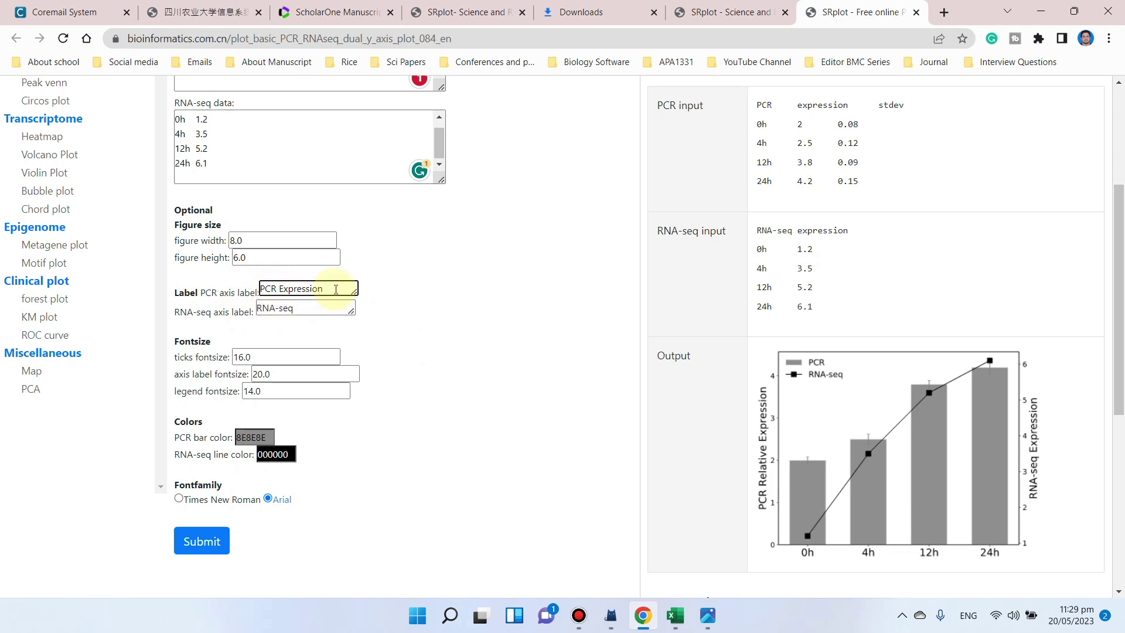
pyautogui.hotkey('ctrl', 'a')
pyautogui.write('Q')
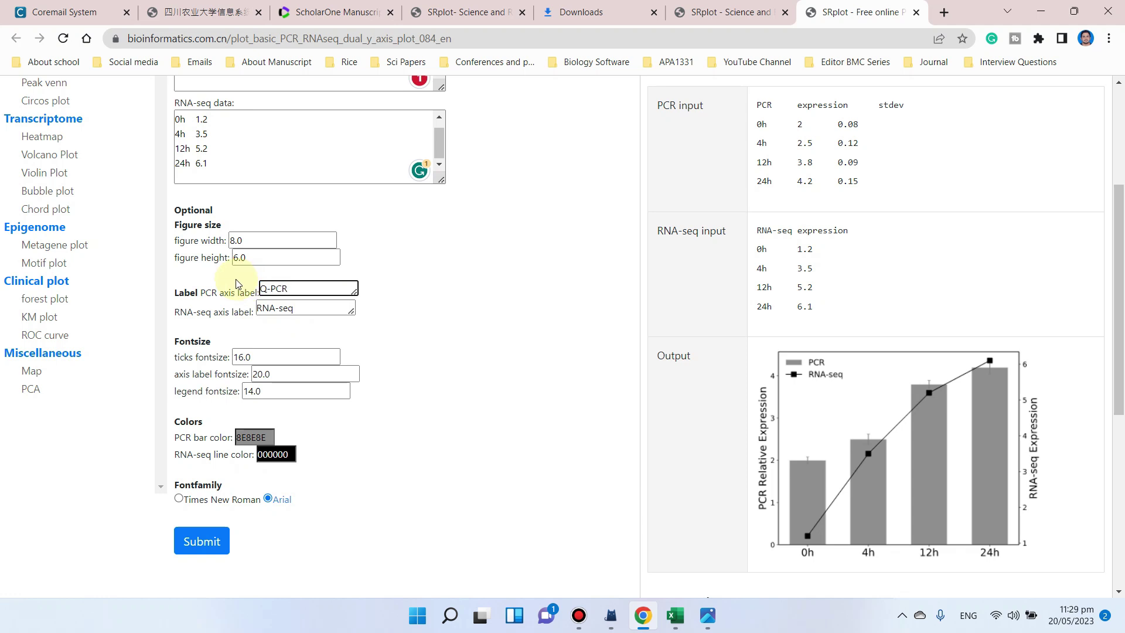
pyautogui.click(302, 309)
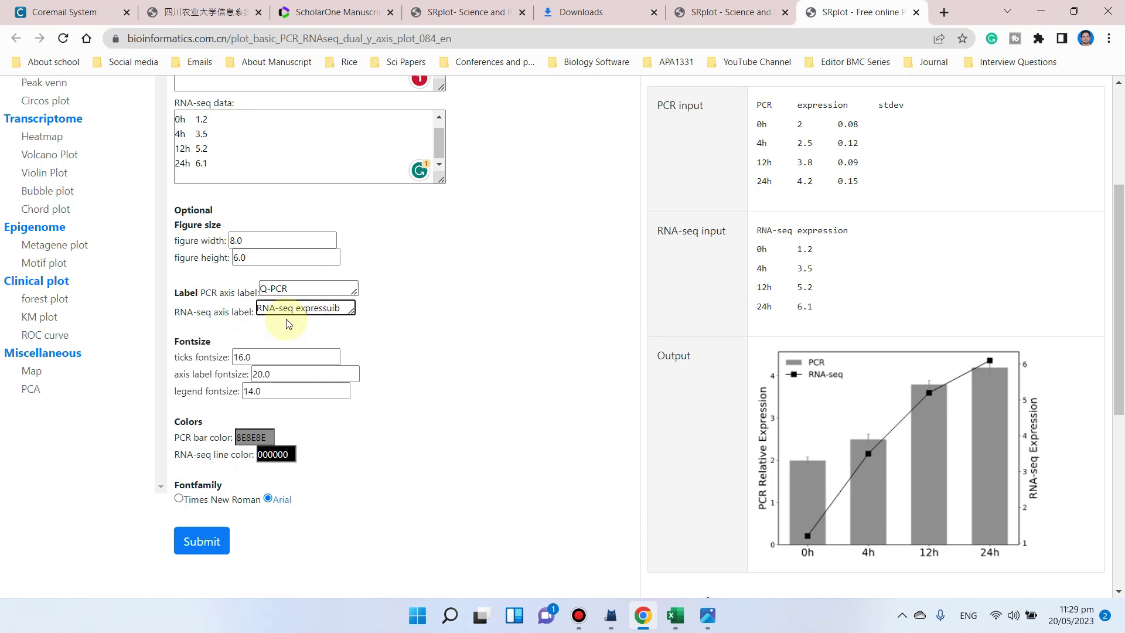
pyautogui.press('BackSpace')
pyautogui.click(322, 290)
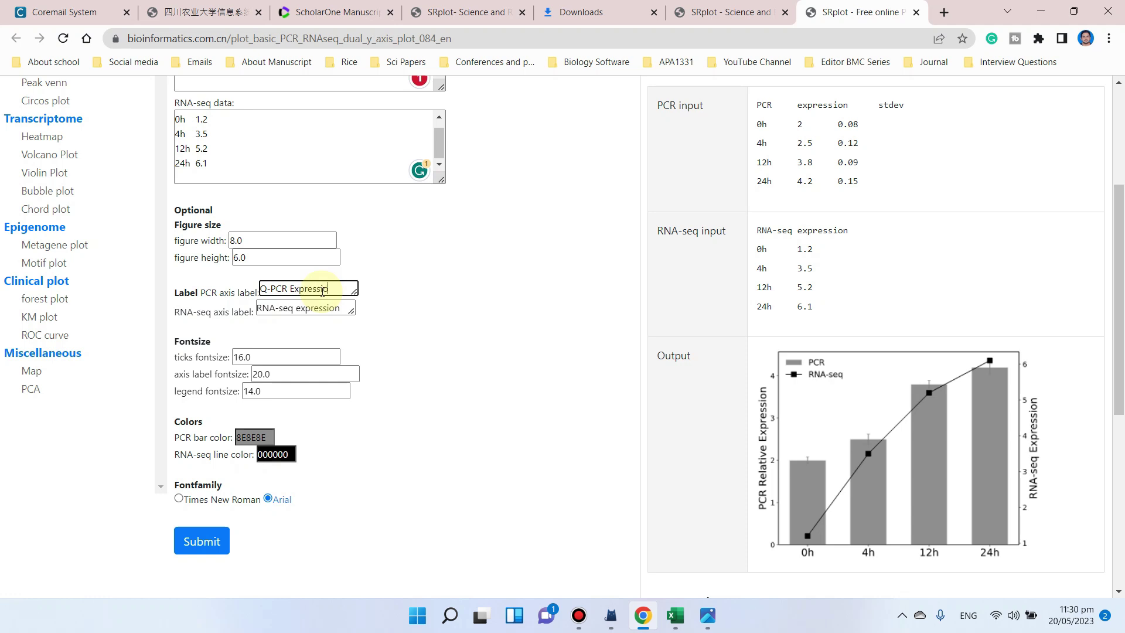
pyautogui.click(253, 435)
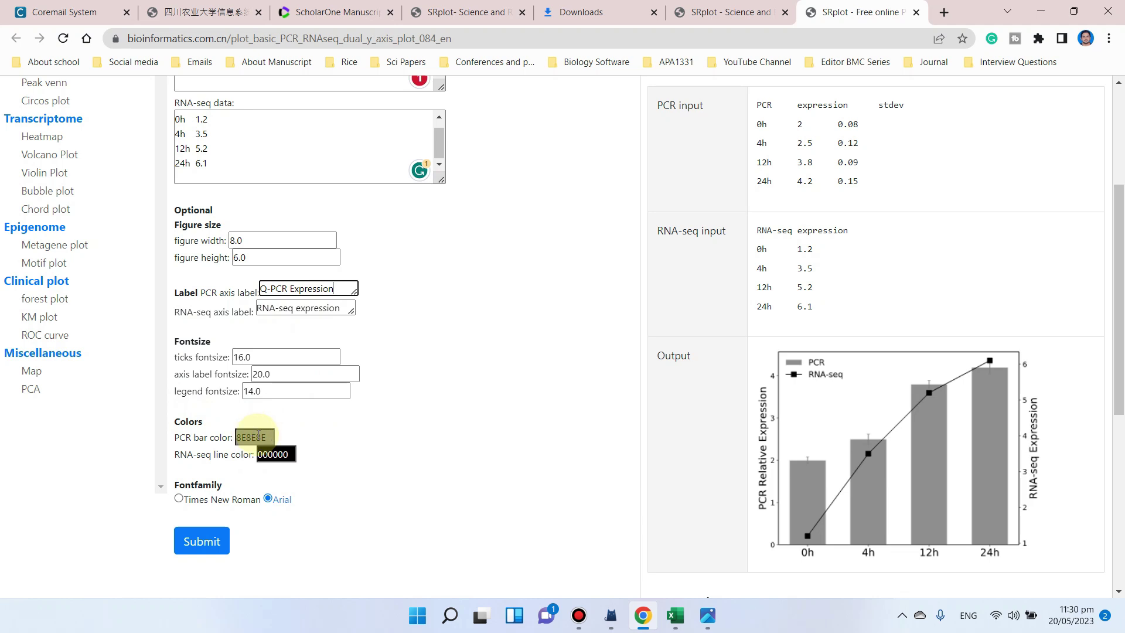
# Make the PCR bars olive and the RNA-seq line cyan, then download the 300 dpi PNG and open it
pyautogui.moveTo(262, 464); pyautogui.dragTo(270, 472)
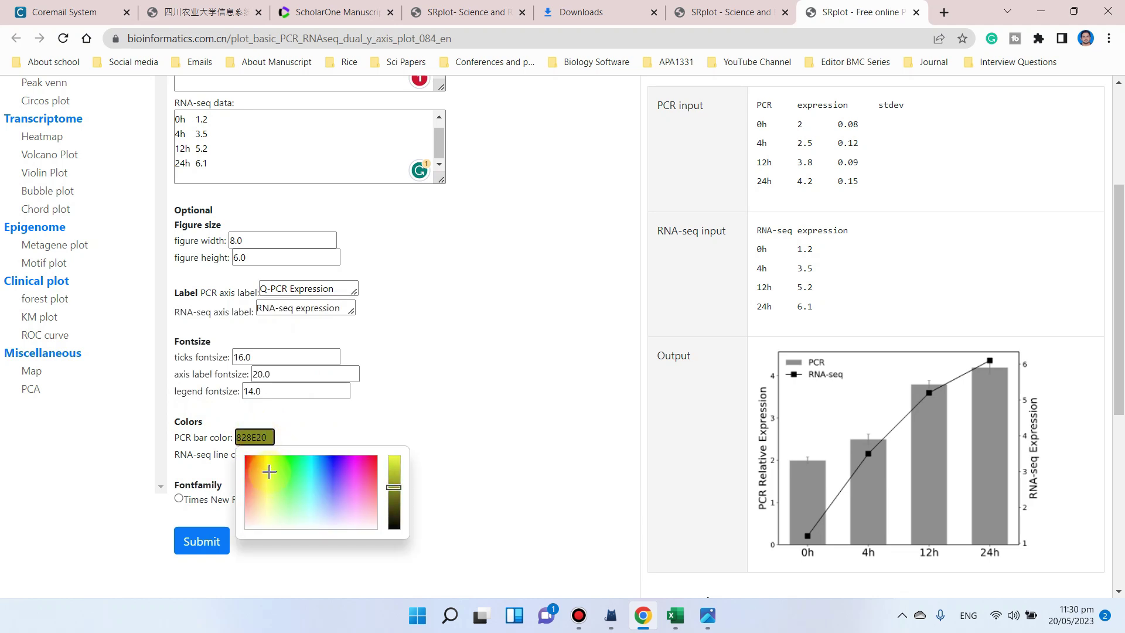
pyautogui.click(337, 418)
pyautogui.click(293, 453)
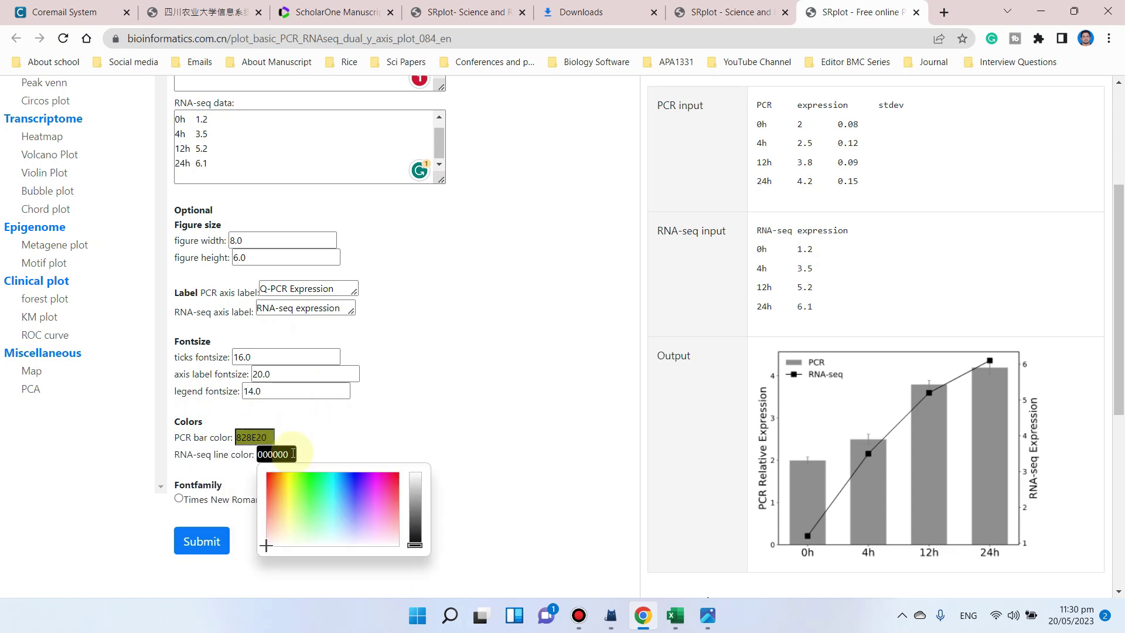
pyautogui.click(332, 486)
pyautogui.click(398, 390)
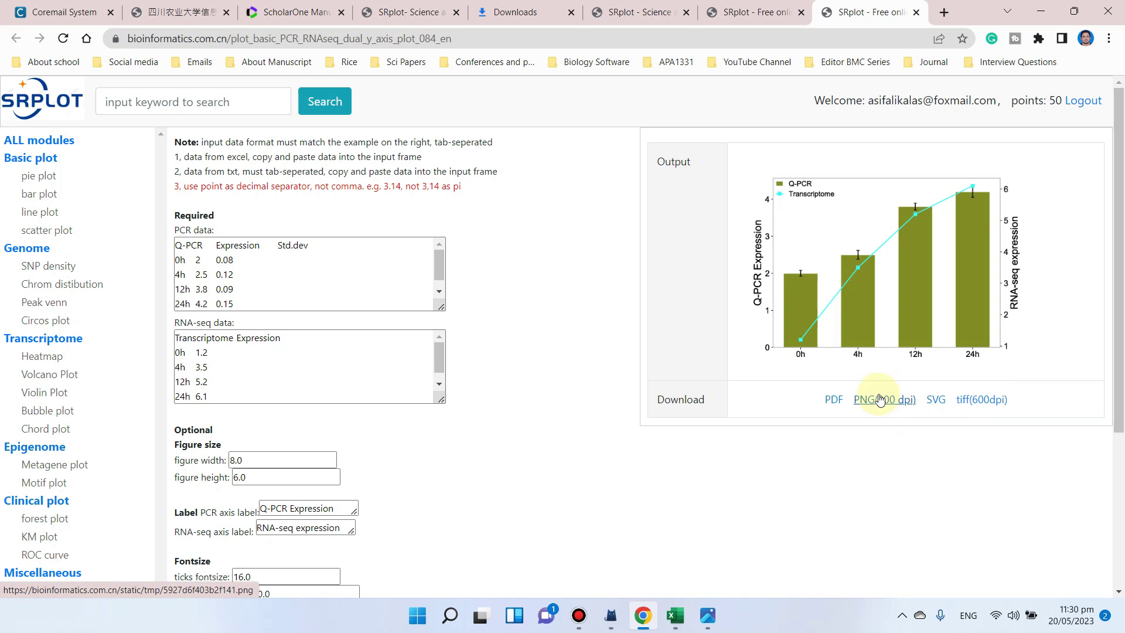
pyautogui.click(880, 401)
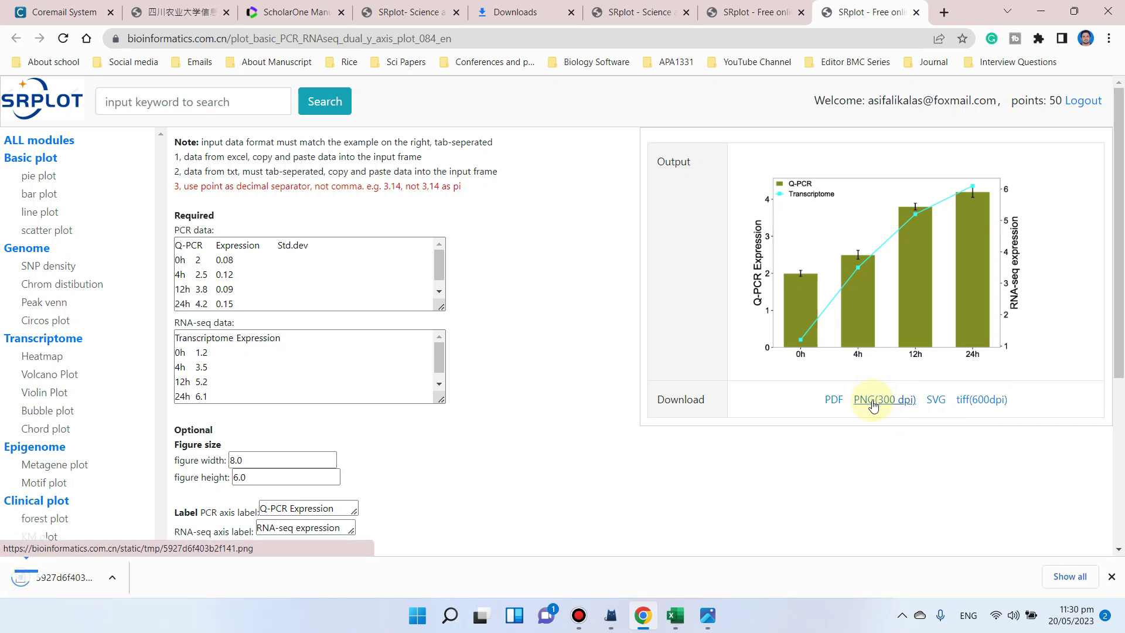
pyautogui.click(97, 585)
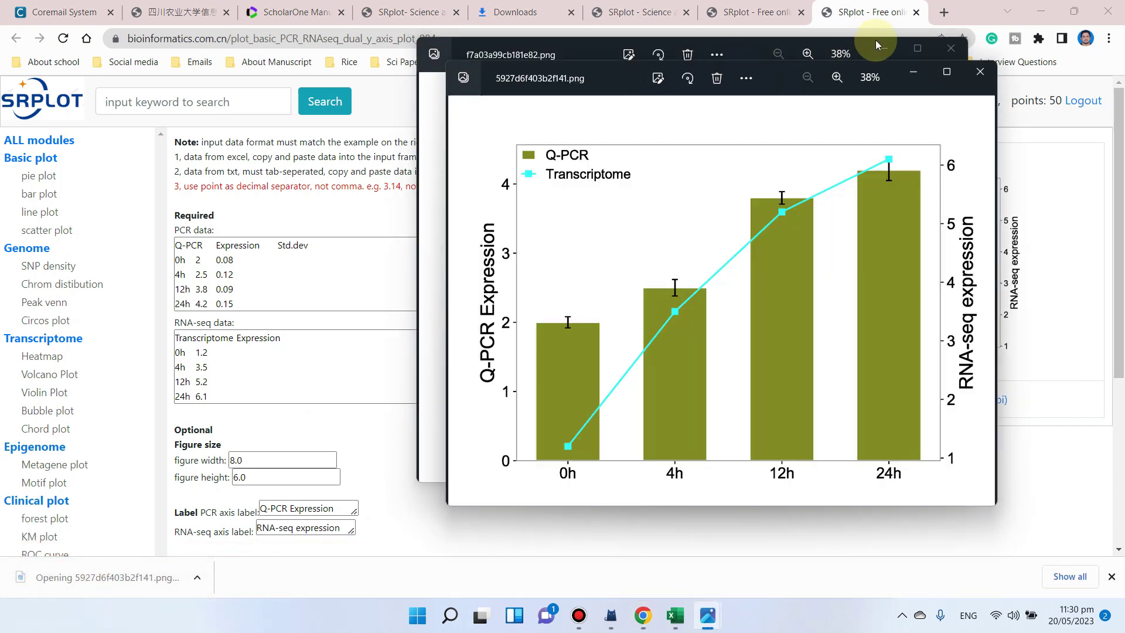
# Maximize Photos, then zoom and pan across the chart to check the olive bars and cyan line
pyautogui.click(947, 72)
pyautogui.scroll(2, 440, 221)
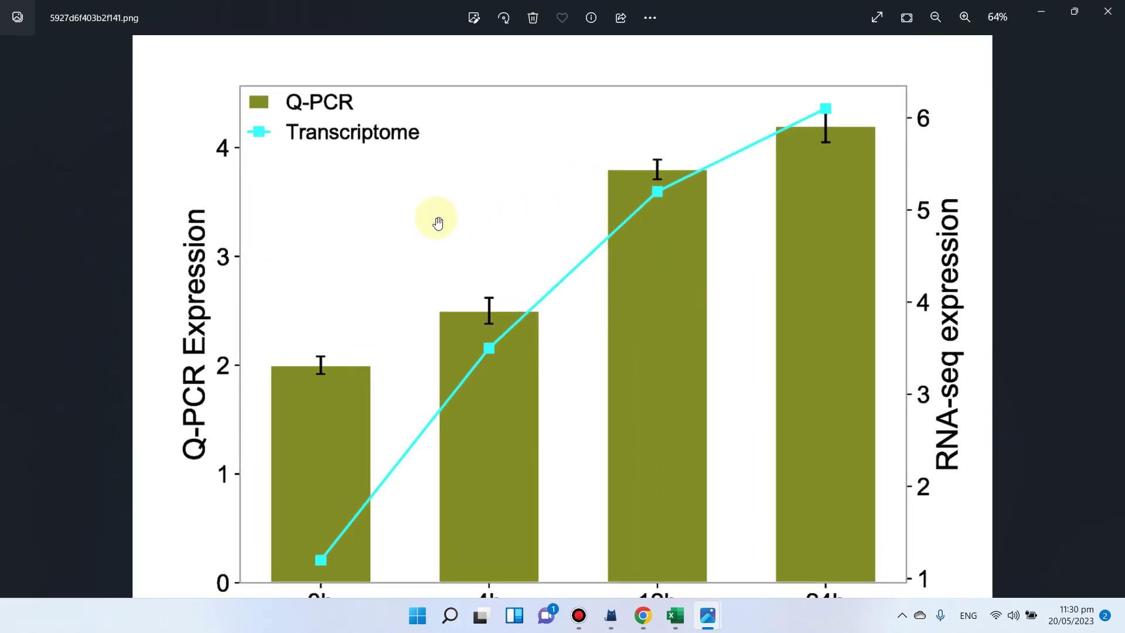
pyautogui.moveTo(409, 200); pyautogui.dragTo(402, 156)
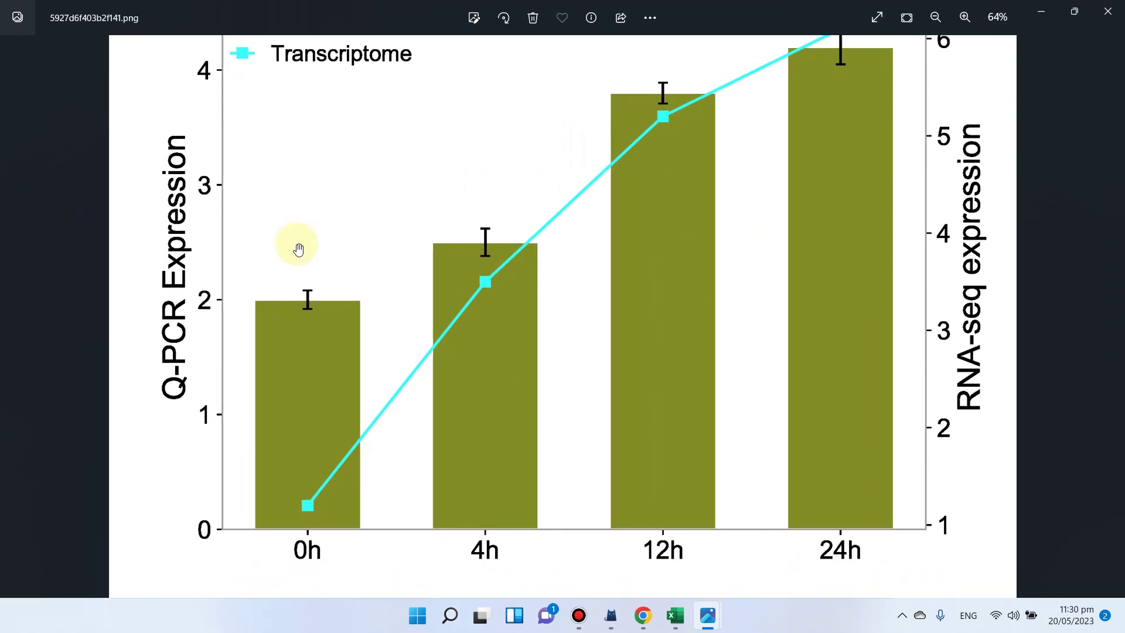
pyautogui.scroll(-2, 329, 480)
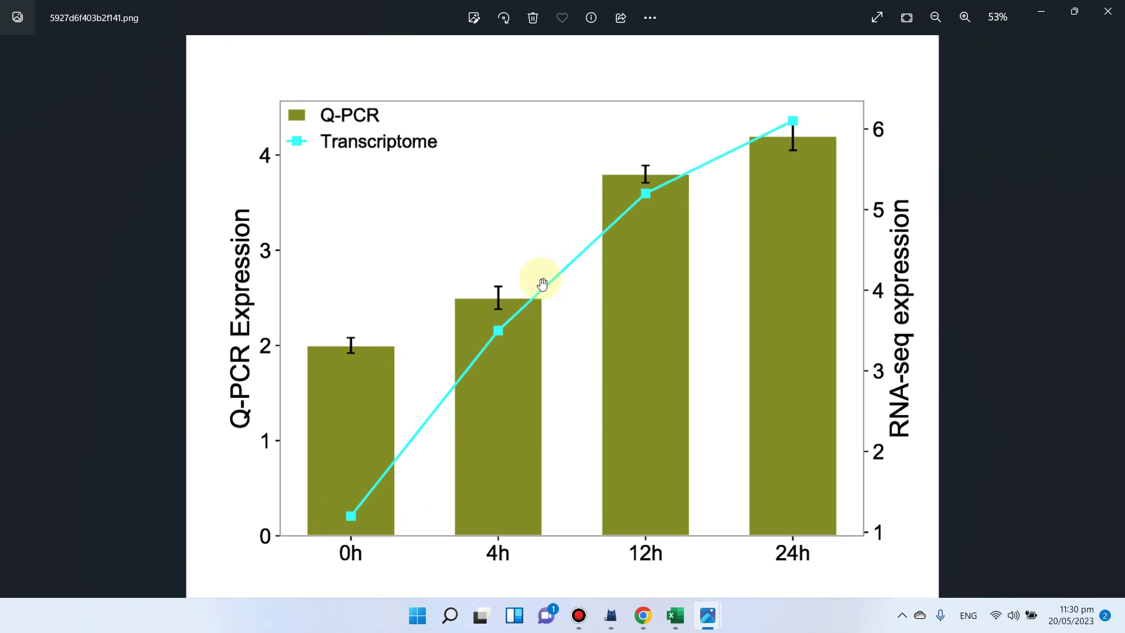